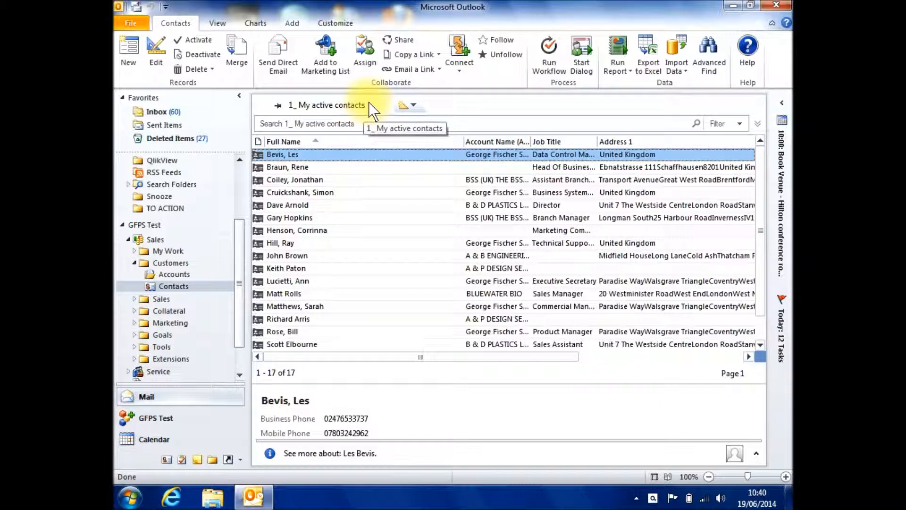
Step: Open the 2_ Active Contacts view and browse through to its third page
click(413, 105)
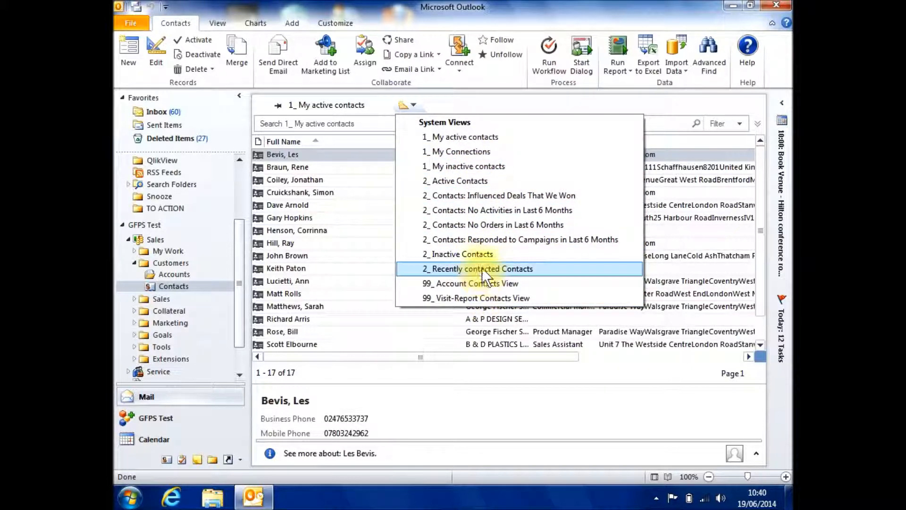
click(482, 179)
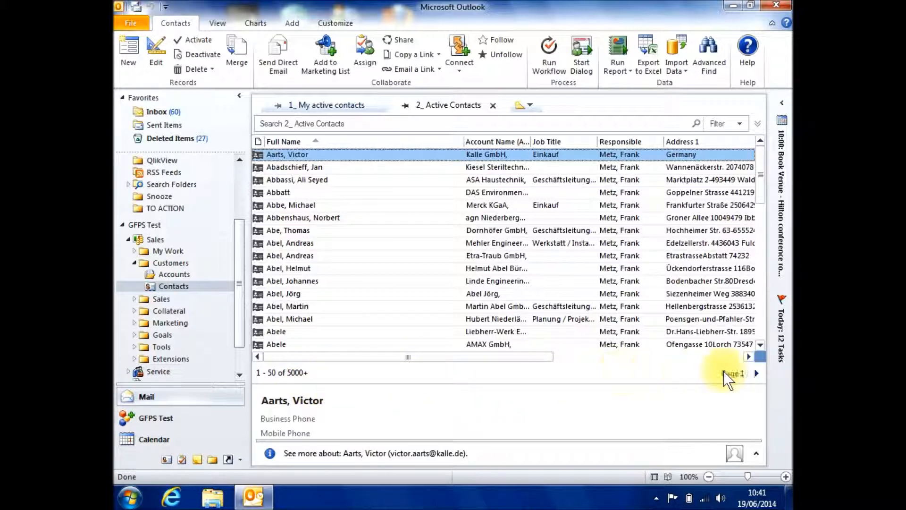
click(756, 373)
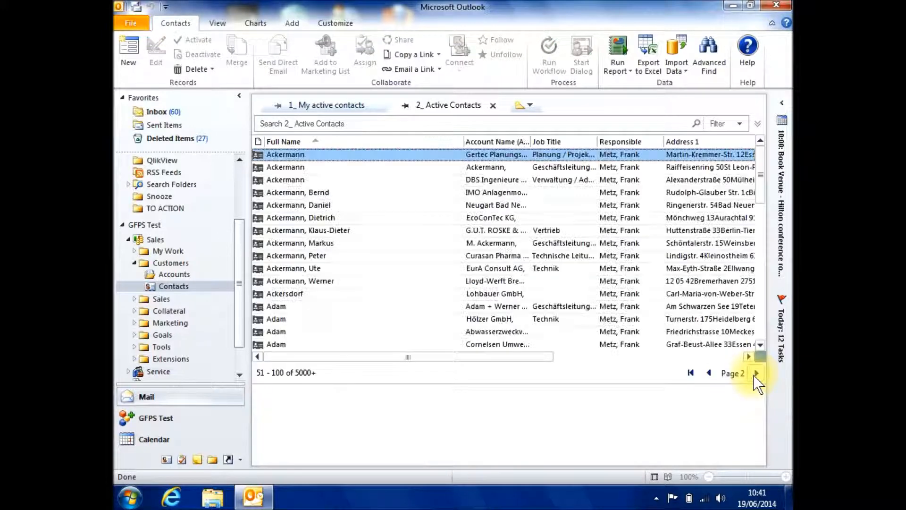
click(755, 374)
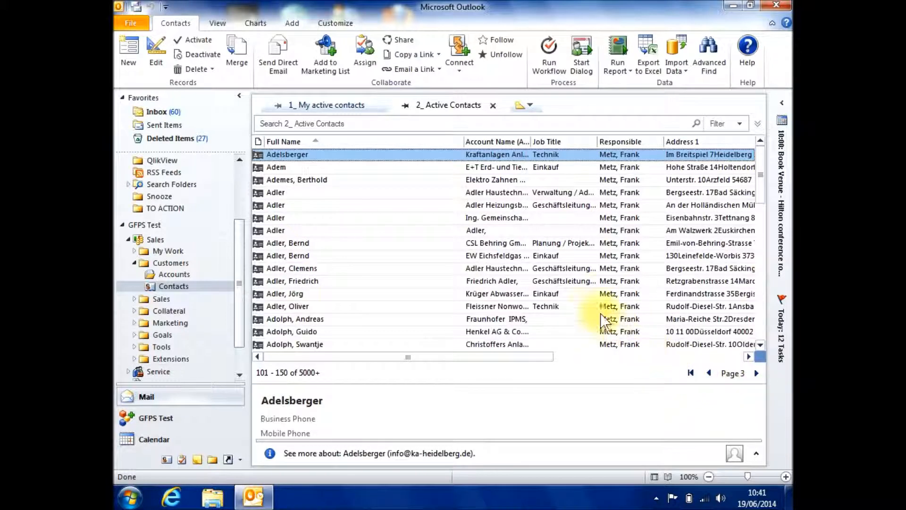
Step: Return to 1_ My active contacts and select the third, fifth, sixth and ninth contacts in the list together
click(330, 105)
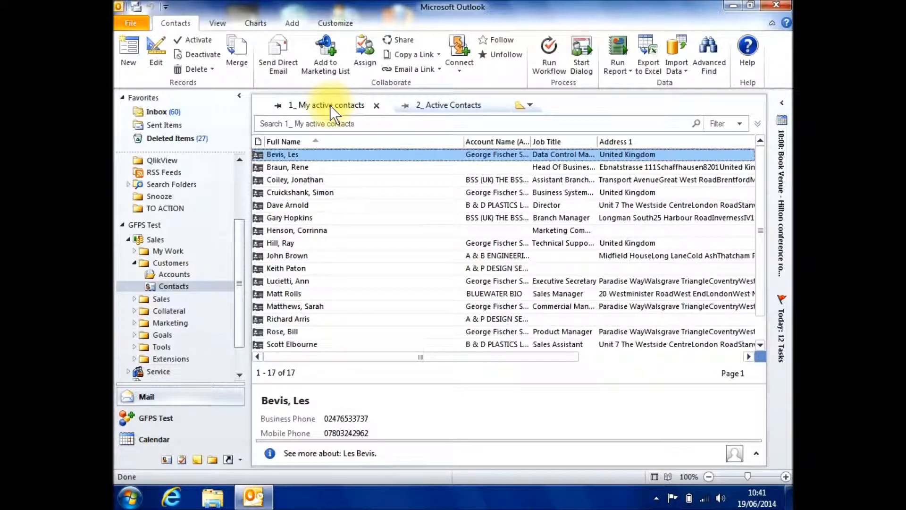
ctrl+click(310, 155)
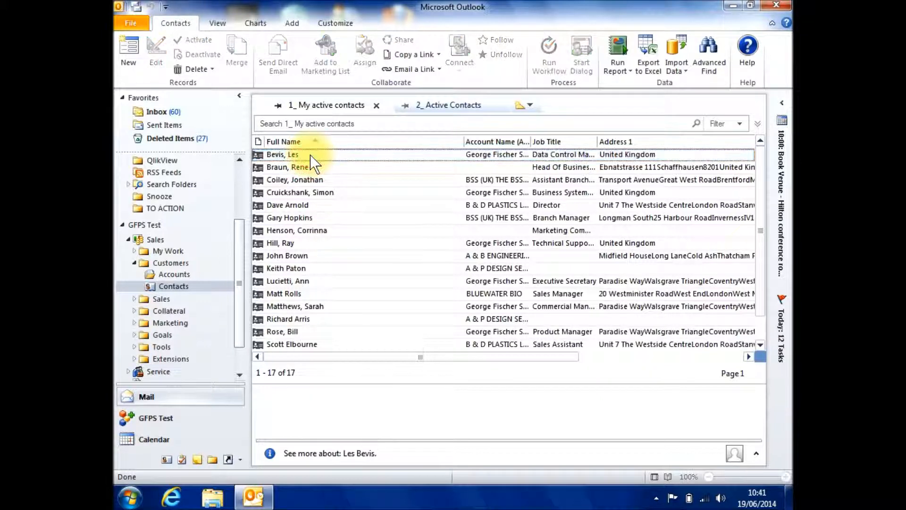
click(304, 180)
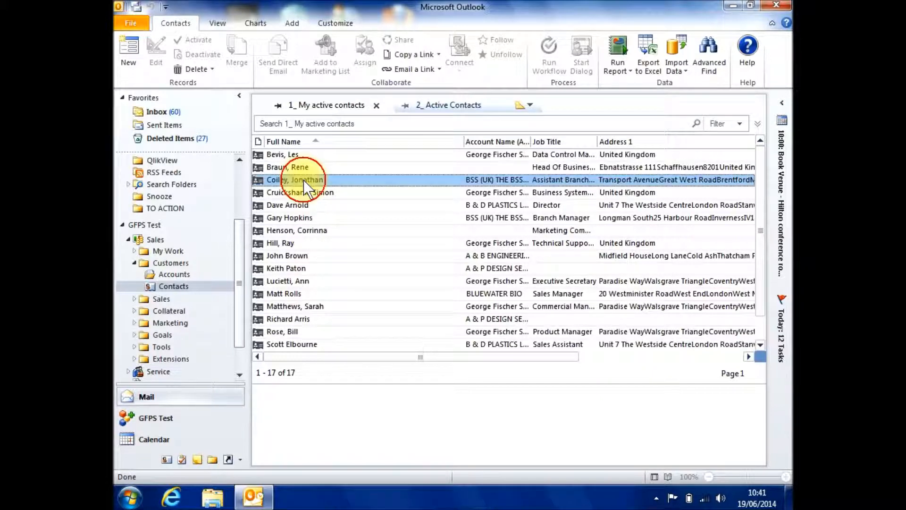
ctrl+click(302, 205)
ctrl+click(301, 218)
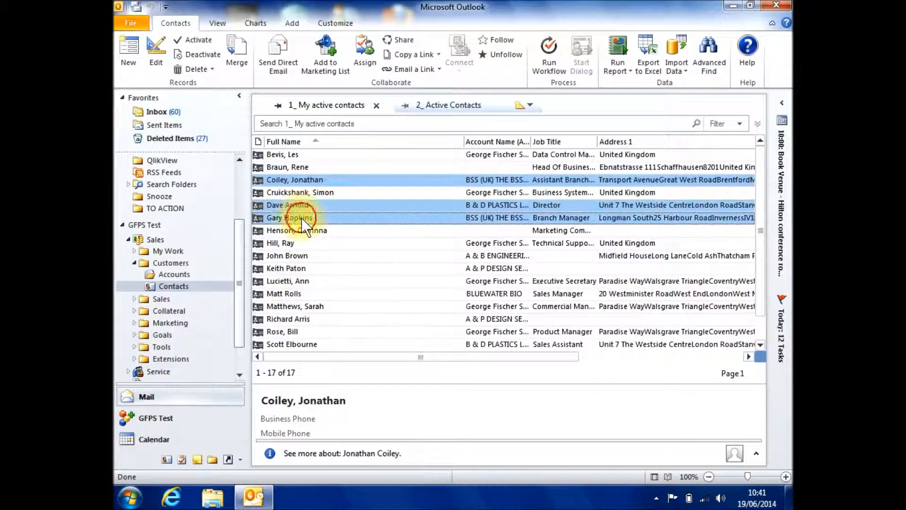
ctrl+click(304, 256)
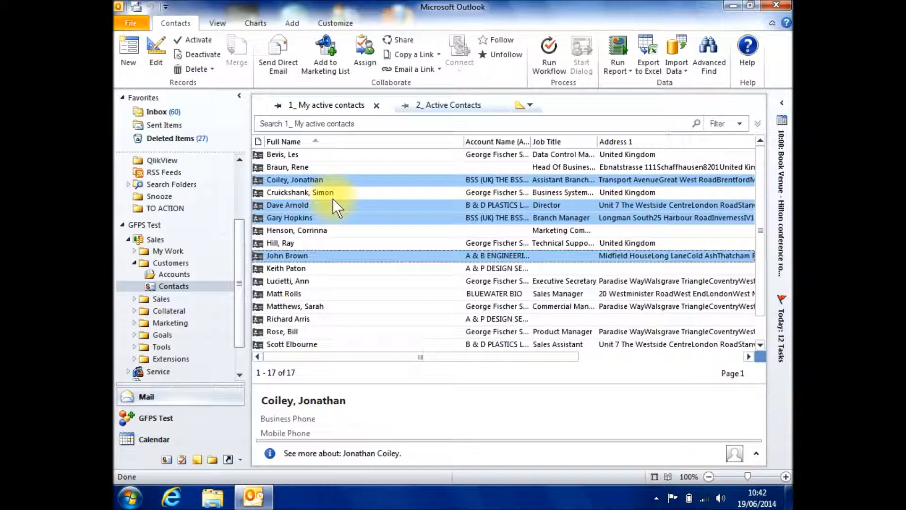
Step: Start a mail merge for the selected contacts with English as template language and Label as merge type
click(293, 24)
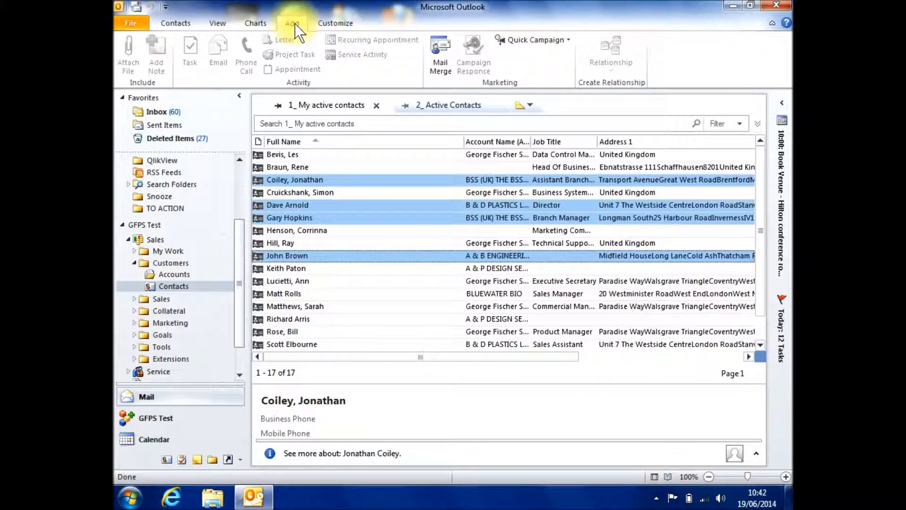
click(439, 63)
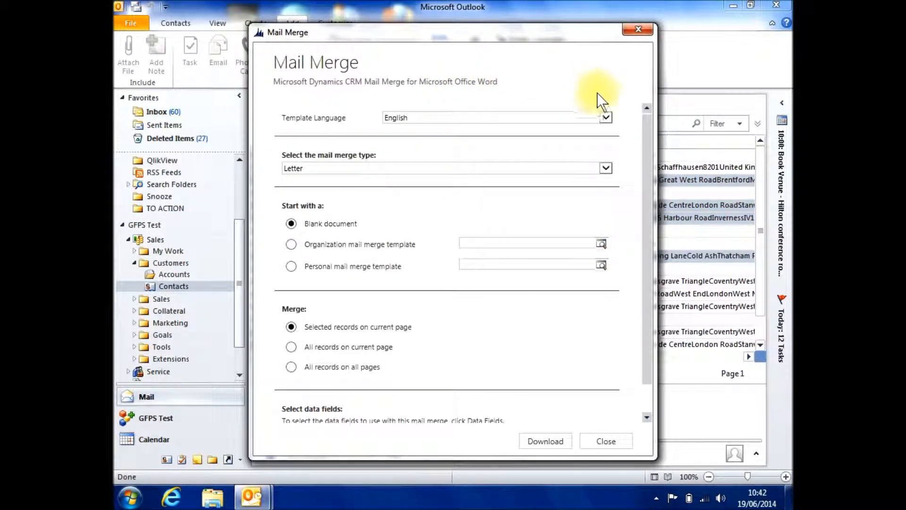
click(605, 119)
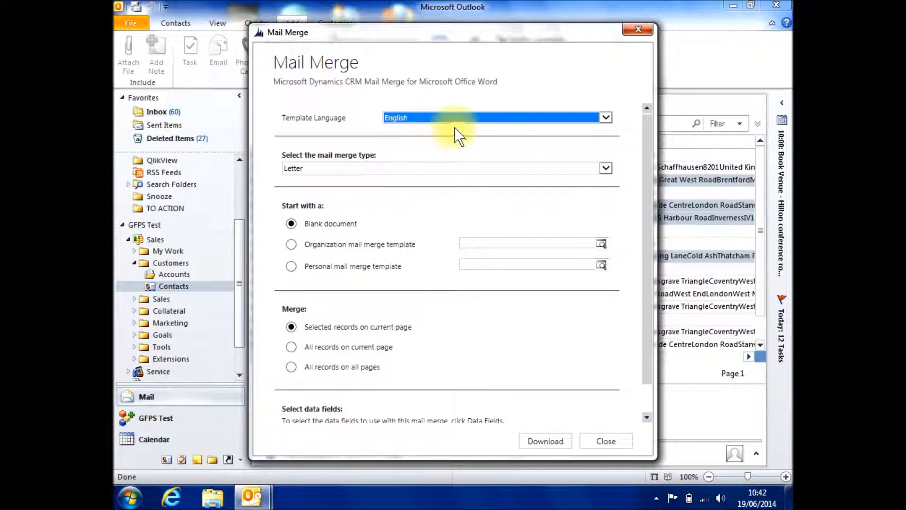
click(605, 168)
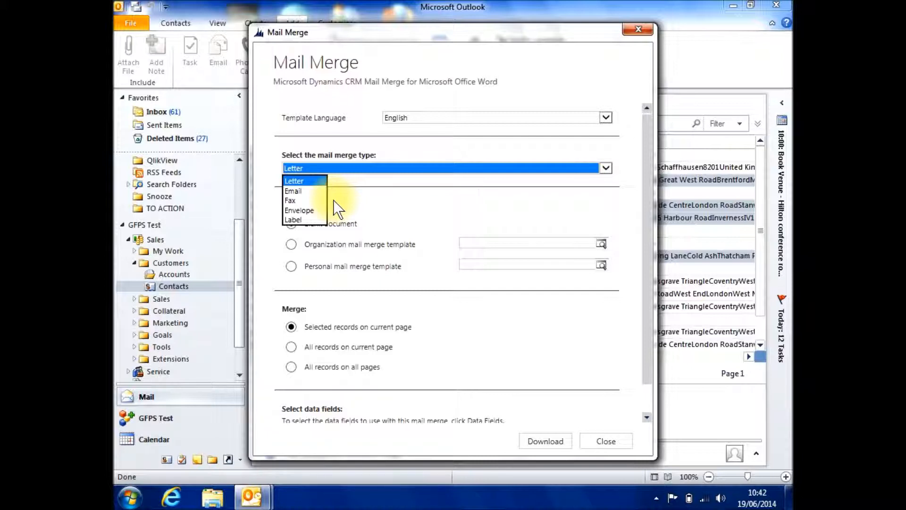
click(311, 218)
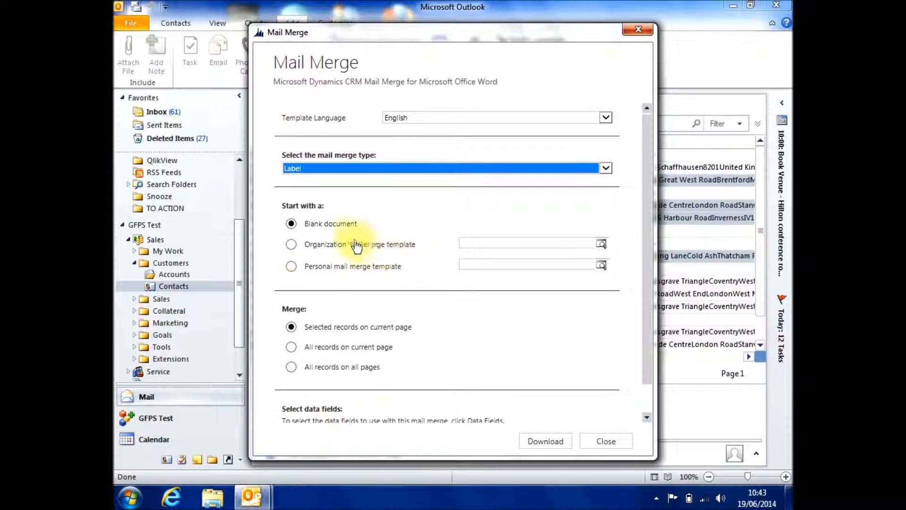
Step: Base the merge on the organization mail merge template GF_Contact Labels
click(291, 246)
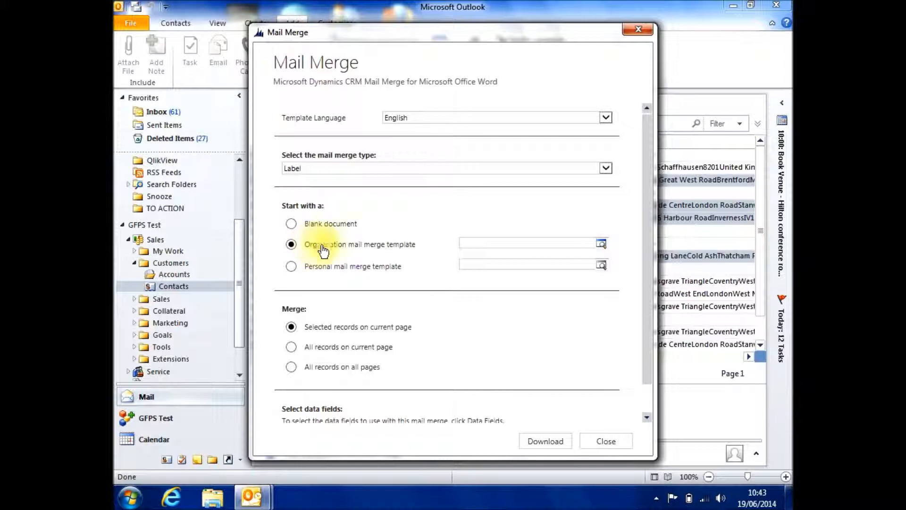
click(602, 243)
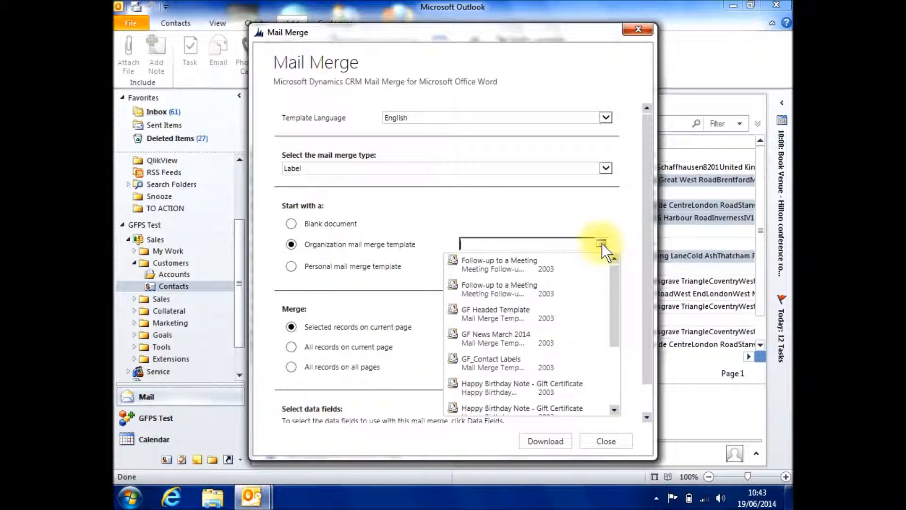
click(501, 358)
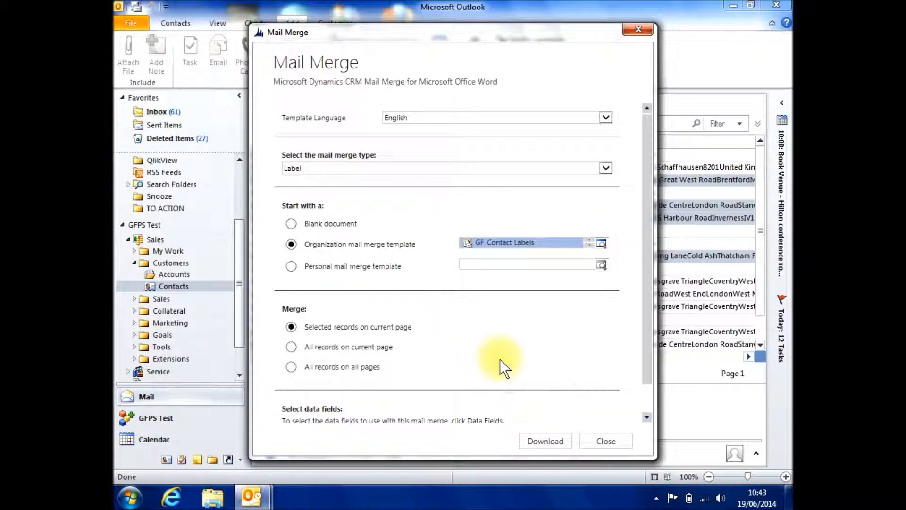
Step: Open the GF_Contact Labels template record and reposition its window so the whole form is visible
click(521, 250)
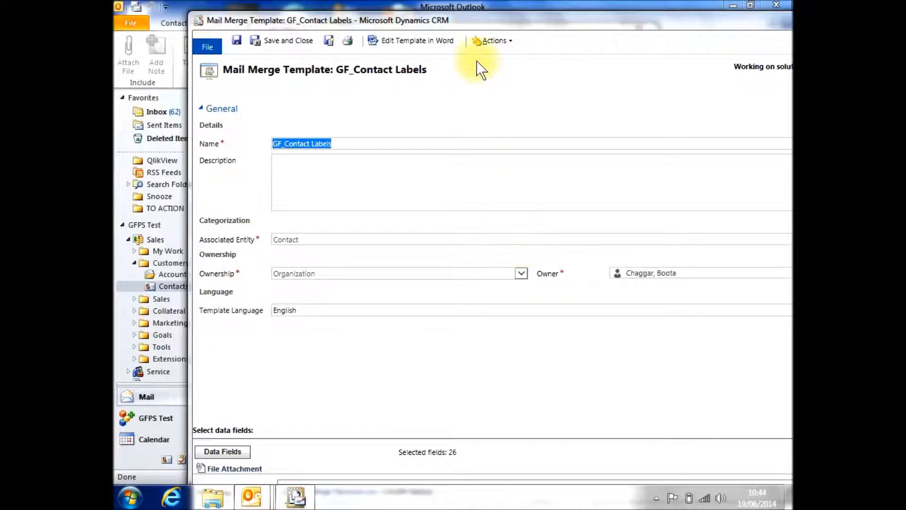
drag(485, 24, 414, 2)
drag(142, 2, 332, 86)
drag(469, 83, 343, 21)
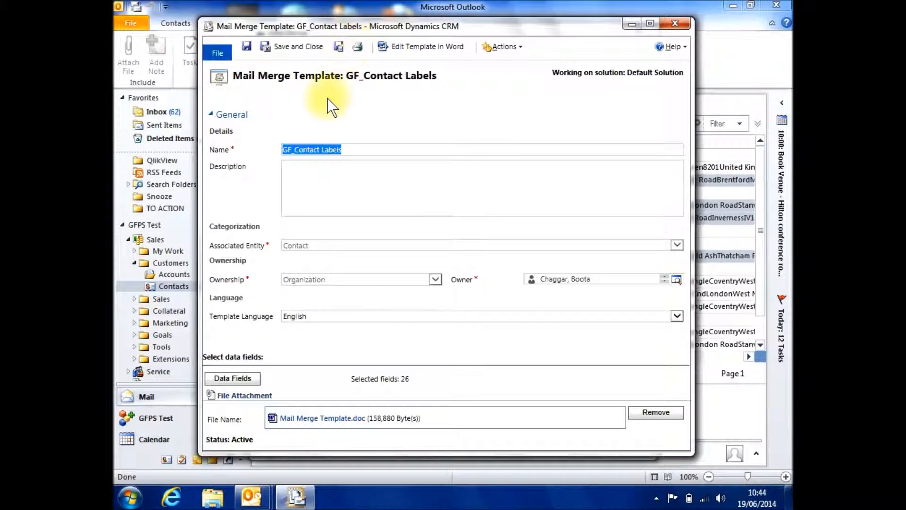
Step: View the attached Mail Merge Template.doc in Word, and close both the document and the template record
click(317, 423)
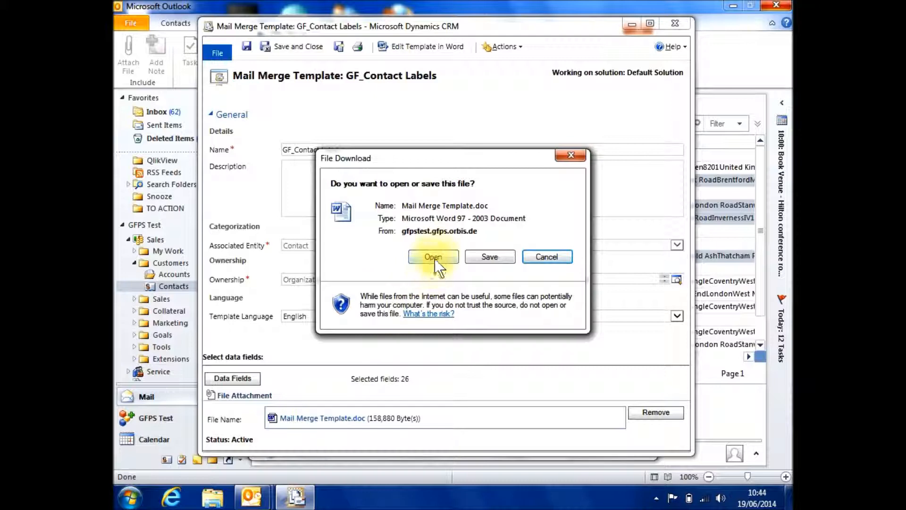
click(434, 255)
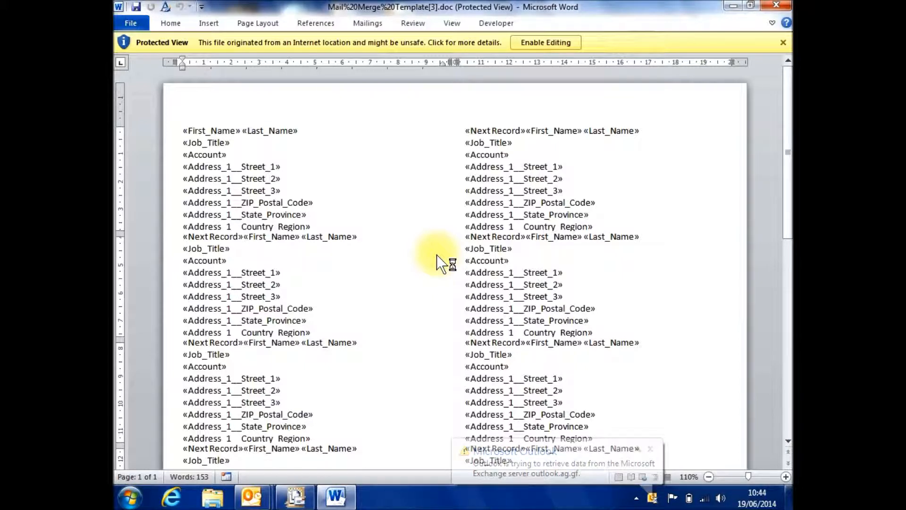
double_click(116, 5)
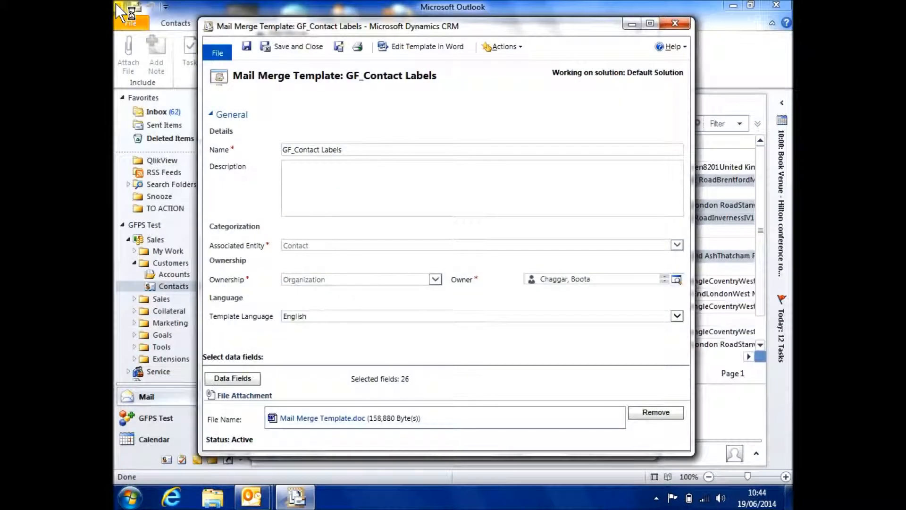
click(215, 53)
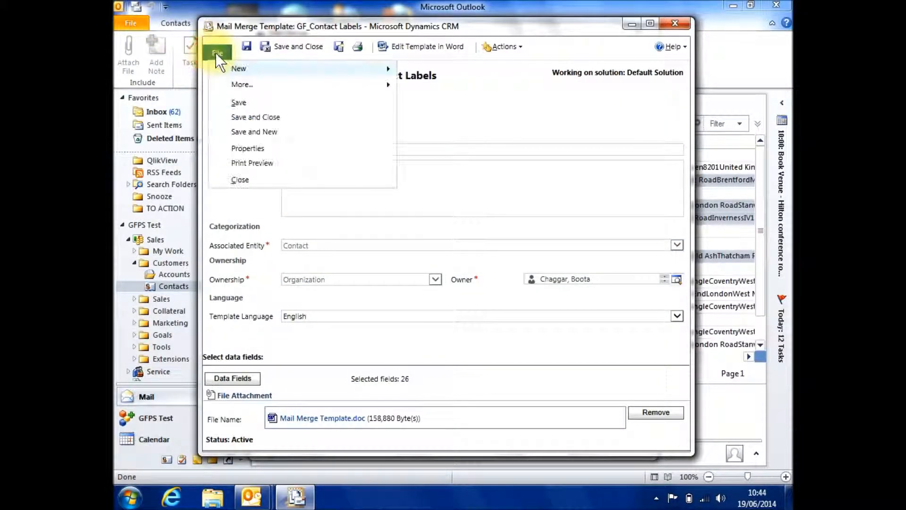
click(241, 180)
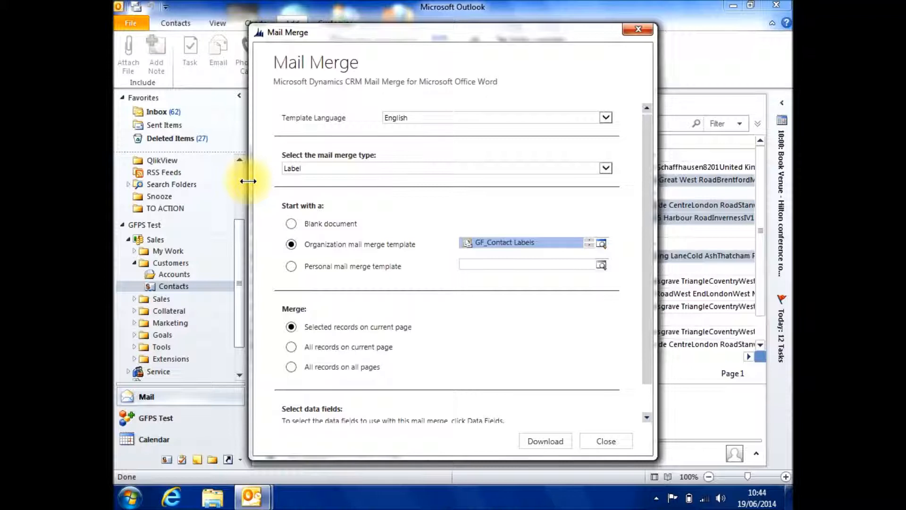
Step: Look up the available personal mail merge templates, and set the merge to start with a blank document
click(291, 267)
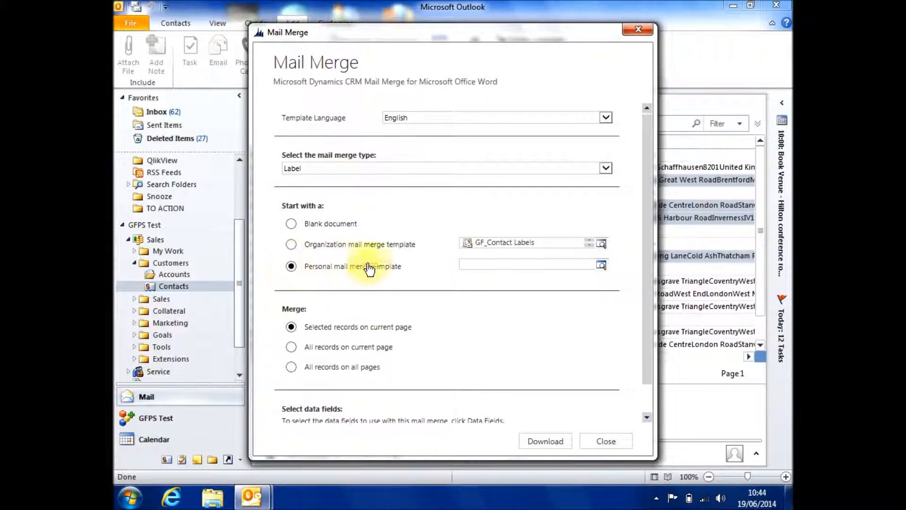
click(603, 265)
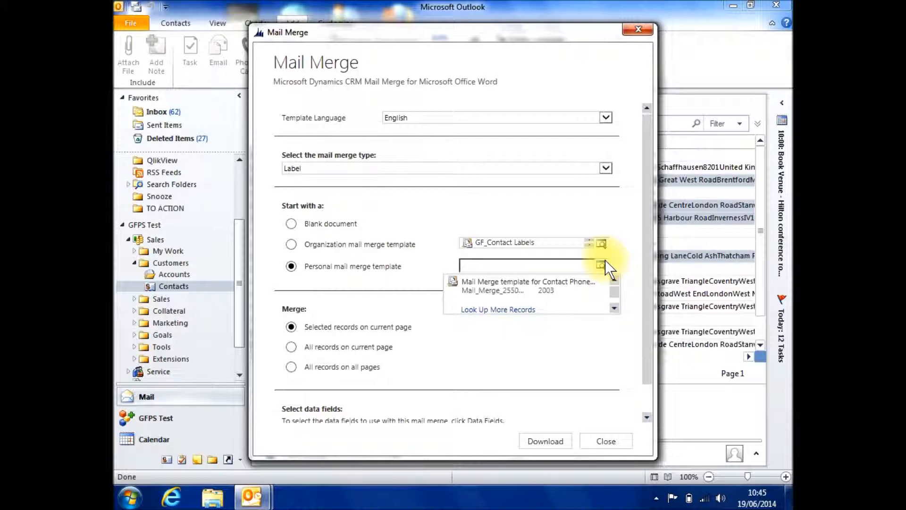
click(291, 224)
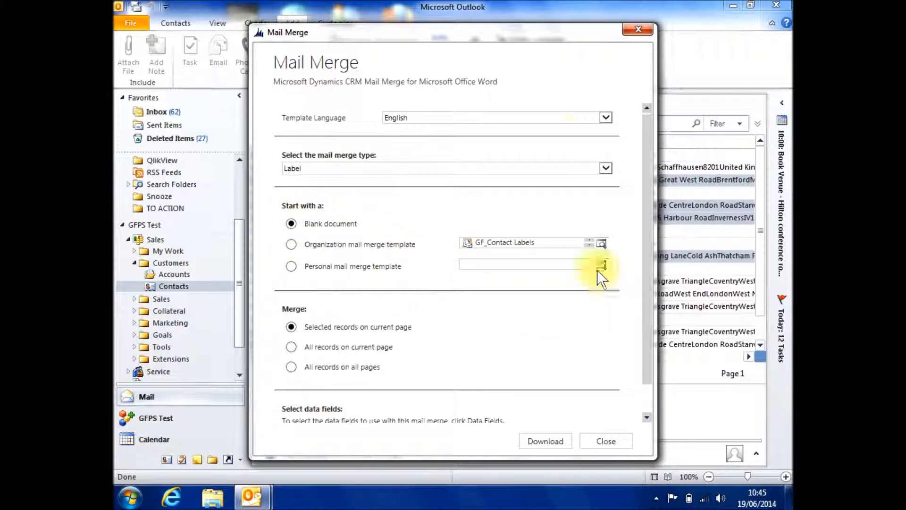
Step: Try merging all records on the current page and on all pages, and switch back to selected records on current page
drag(536, 35, 655, 32)
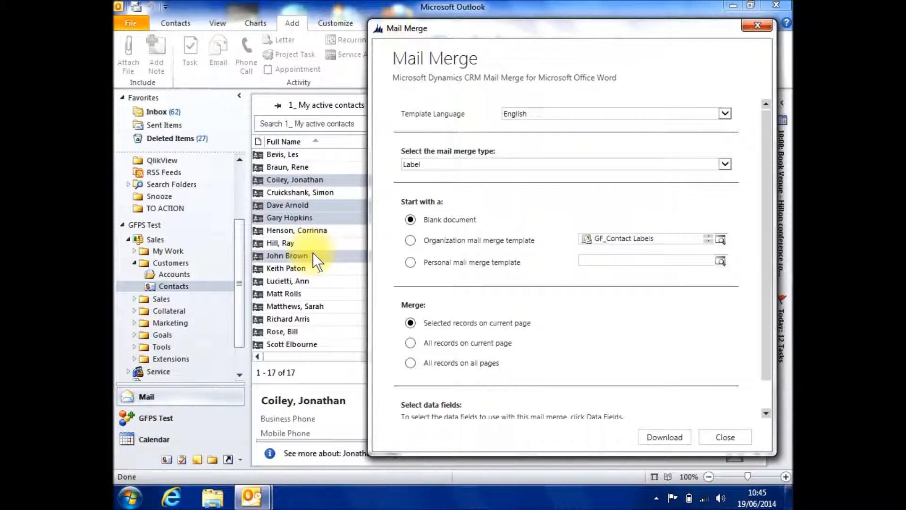
click(410, 343)
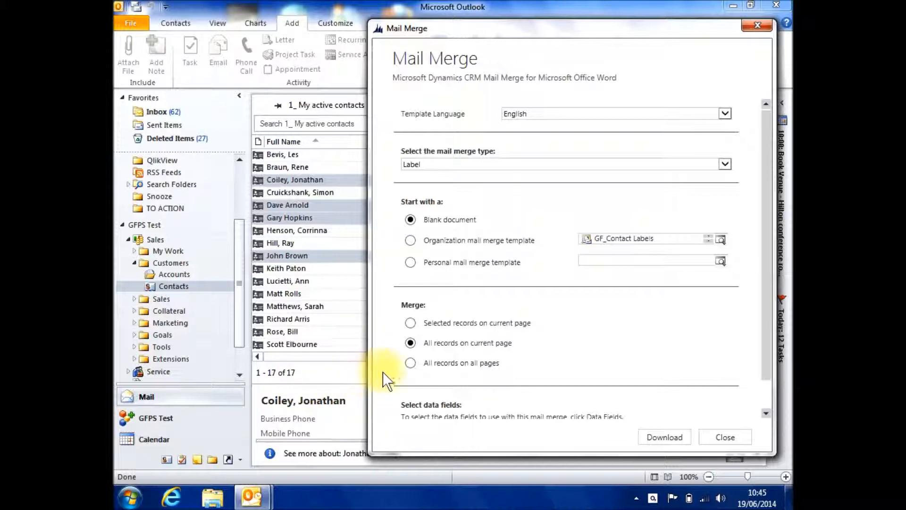
click(410, 369)
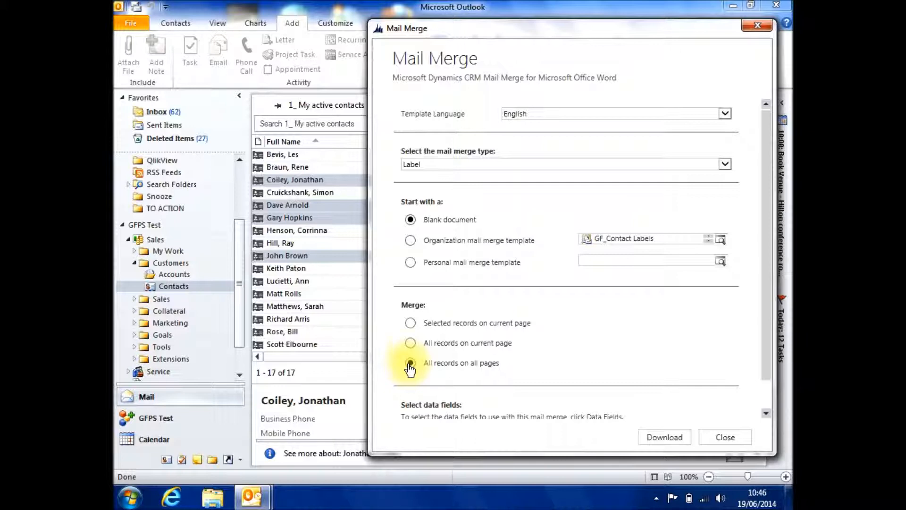
click(410, 324)
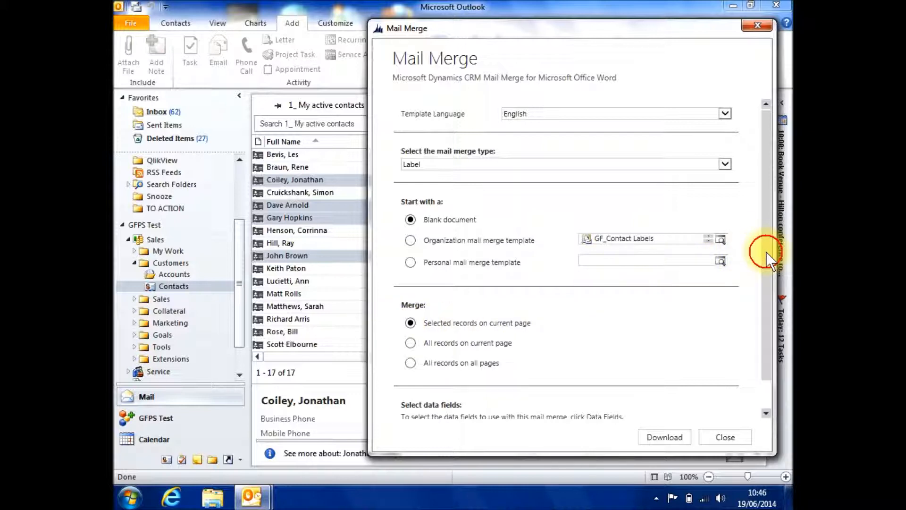
Step: Open the data field selection for the merge, move its window aside, and list the columns of the Account (Account) record type
drag(766, 252, 763, 290)
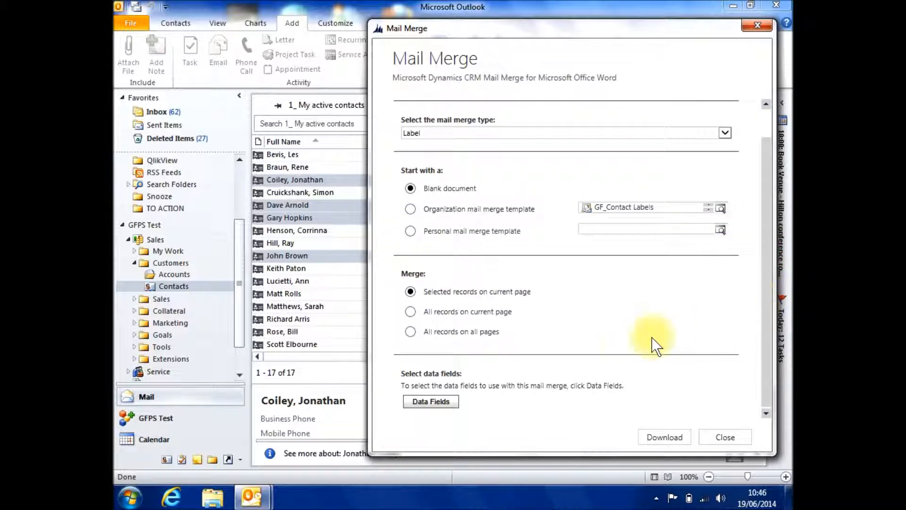
click(430, 402)
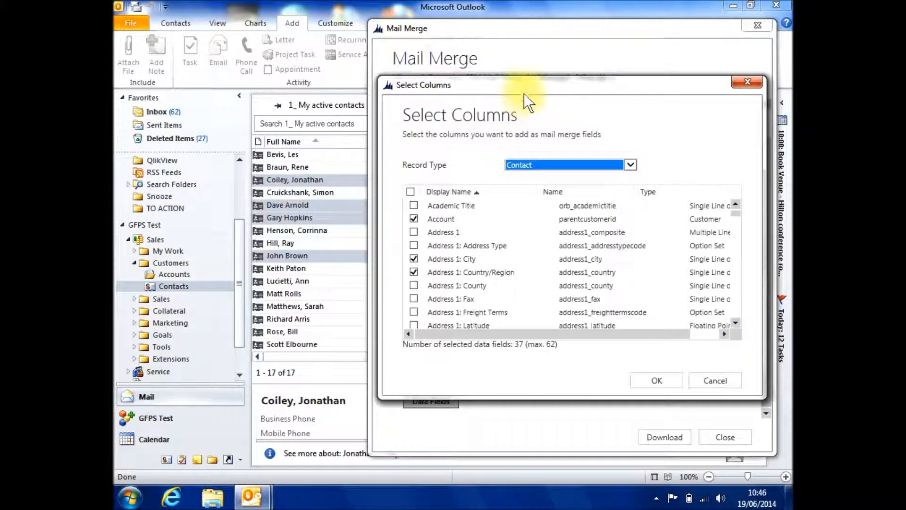
drag(530, 90, 423, 71)
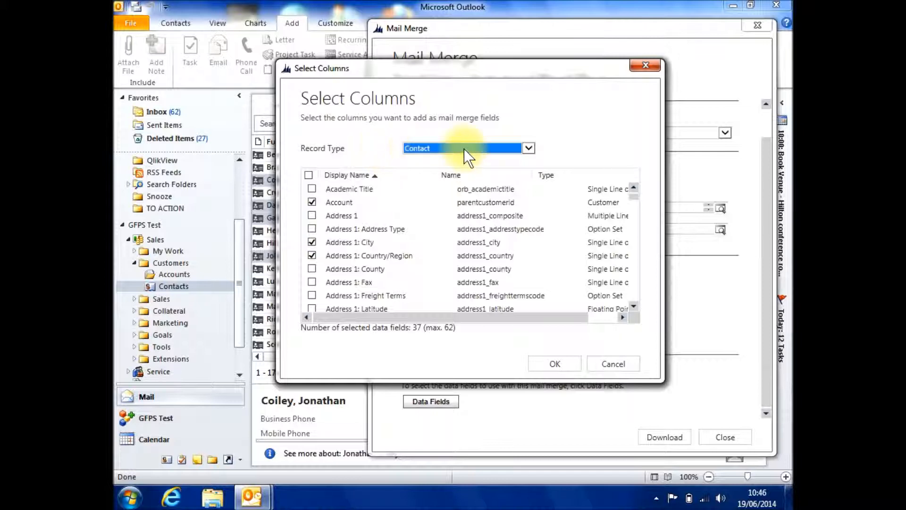
click(528, 148)
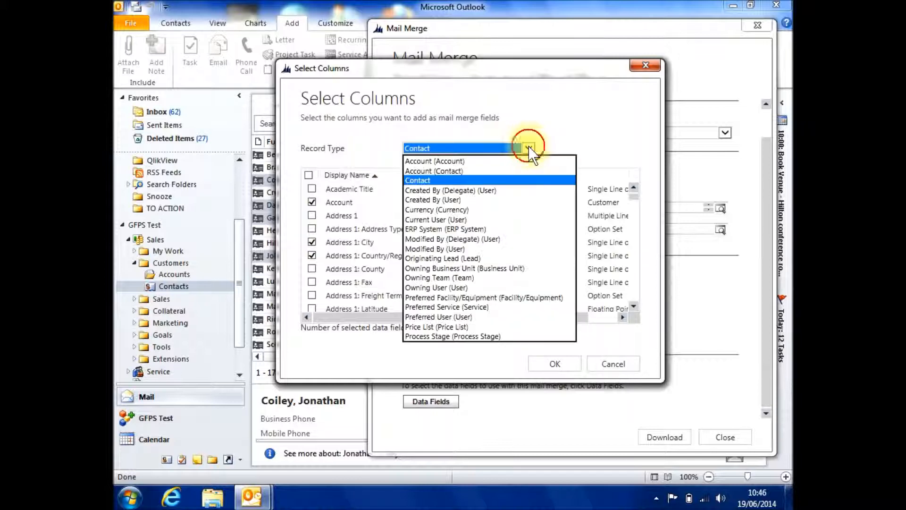
click(508, 162)
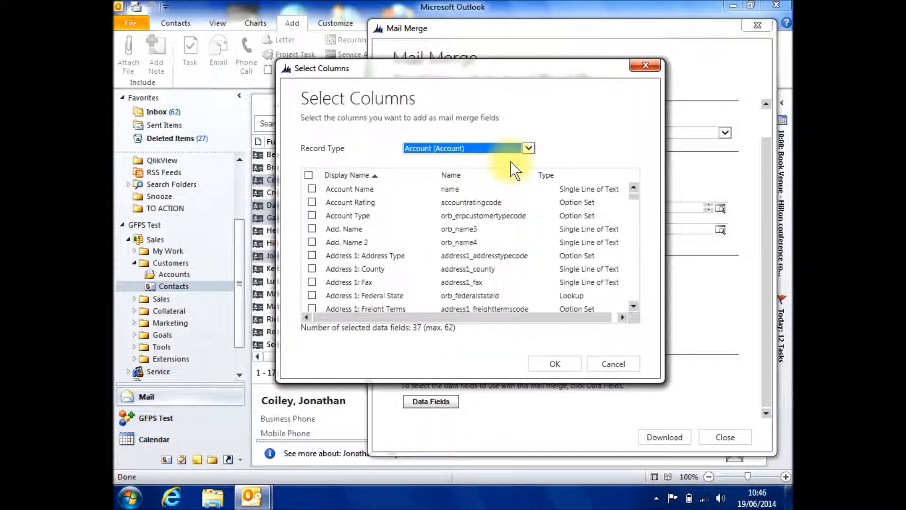
Step: Try adding the Account Type and Add. Name columns as merge fields, and deselect both again
click(312, 216)
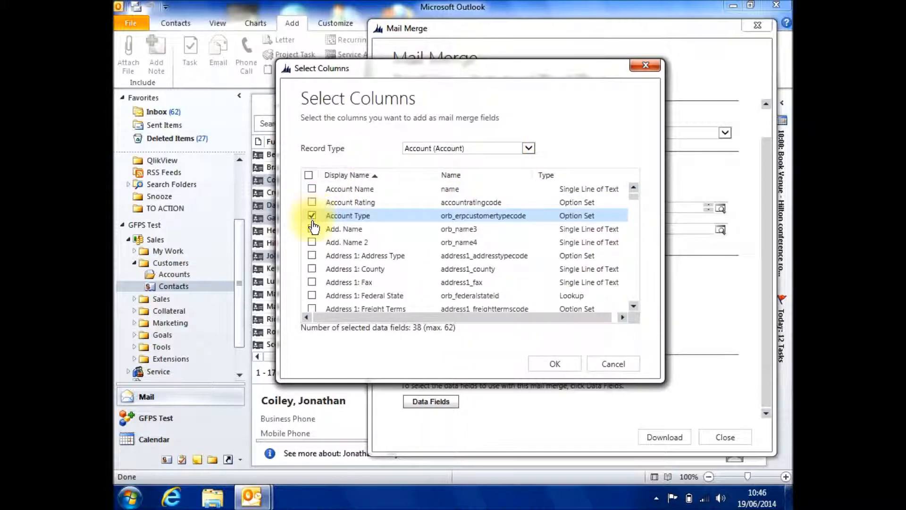
click(312, 230)
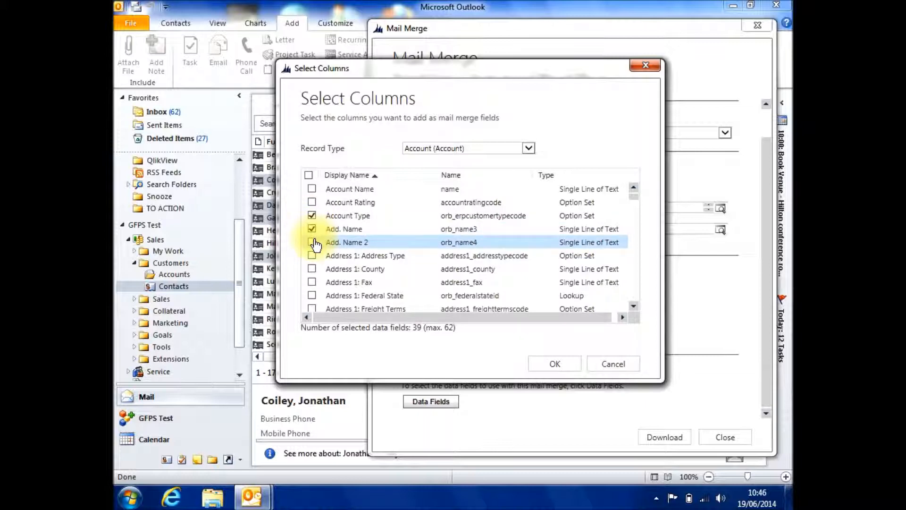
click(311, 229)
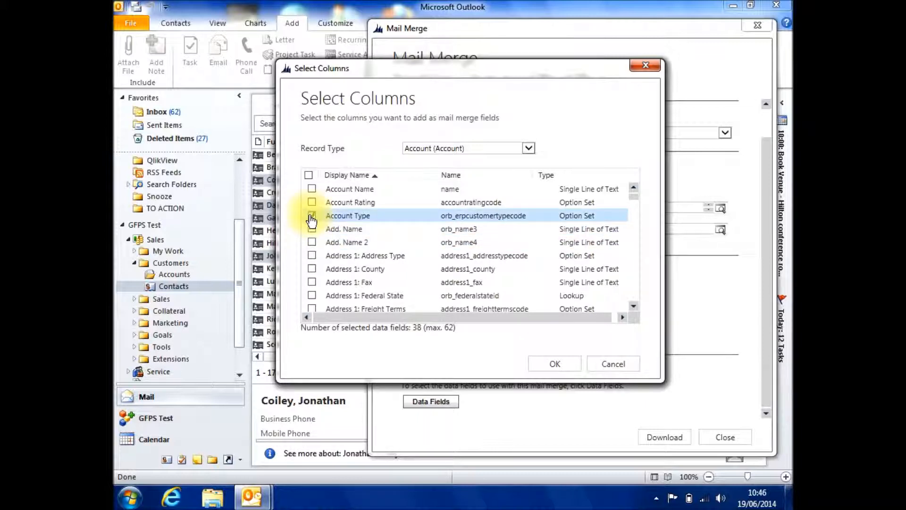
click(311, 216)
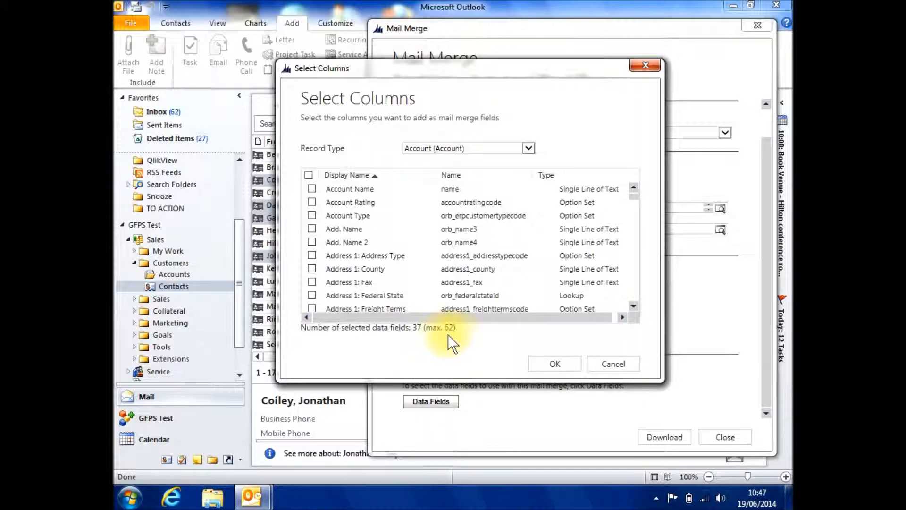
Step: Accept the data field selection, download the mail merge, and switch to Word
click(550, 363)
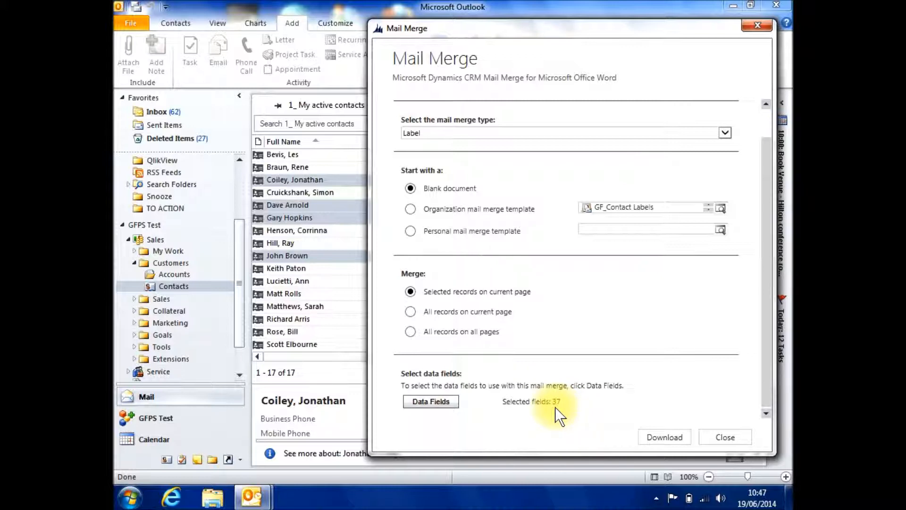
click(659, 443)
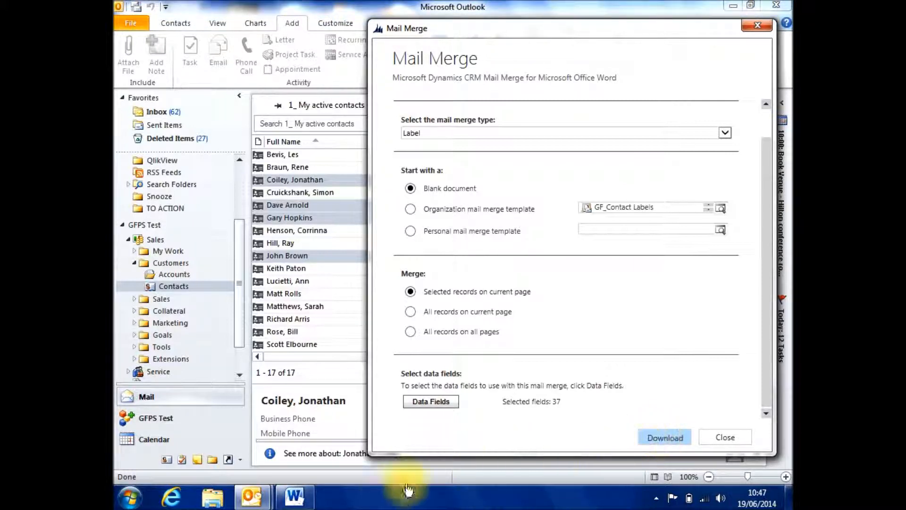
mouse_move(297, 501)
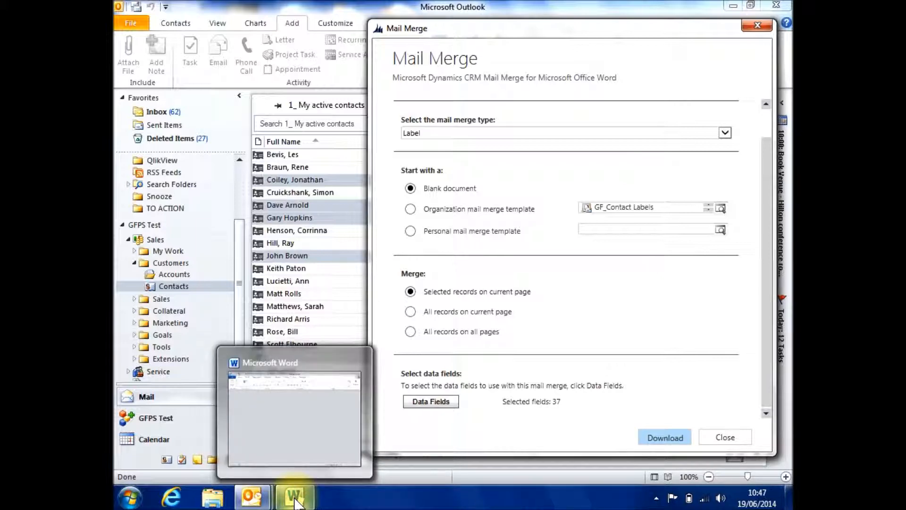
click(297, 501)
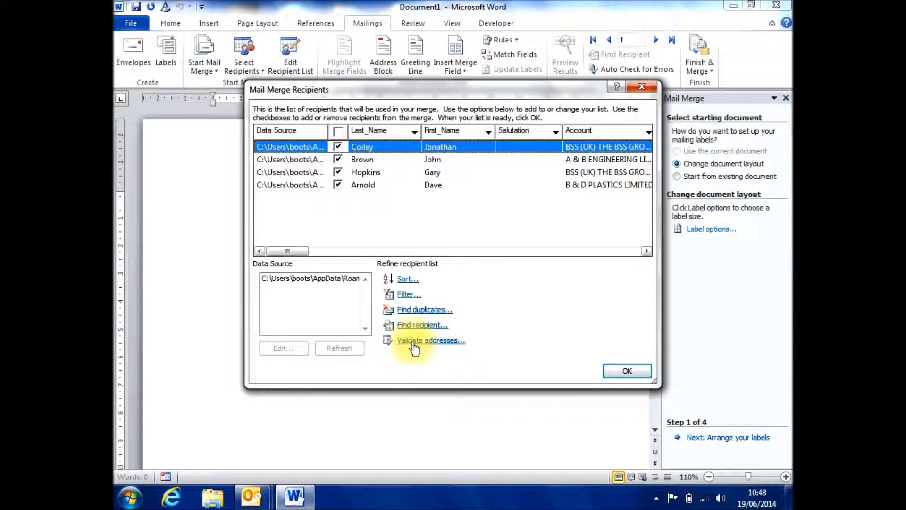
Step: Sort the mail merge recipients by First Name in ascending order
click(405, 279)
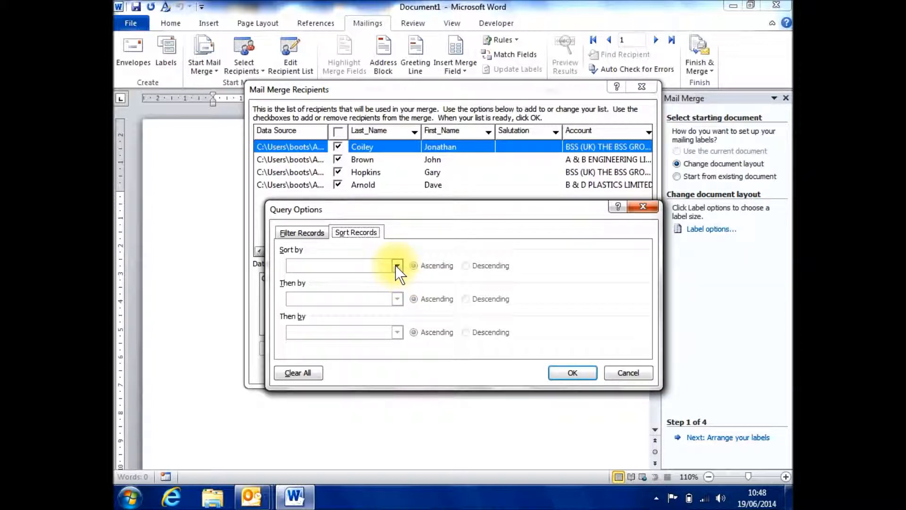
click(396, 266)
click(399, 319)
click(399, 318)
click(399, 318)
click(399, 318)
click(399, 319)
click(318, 294)
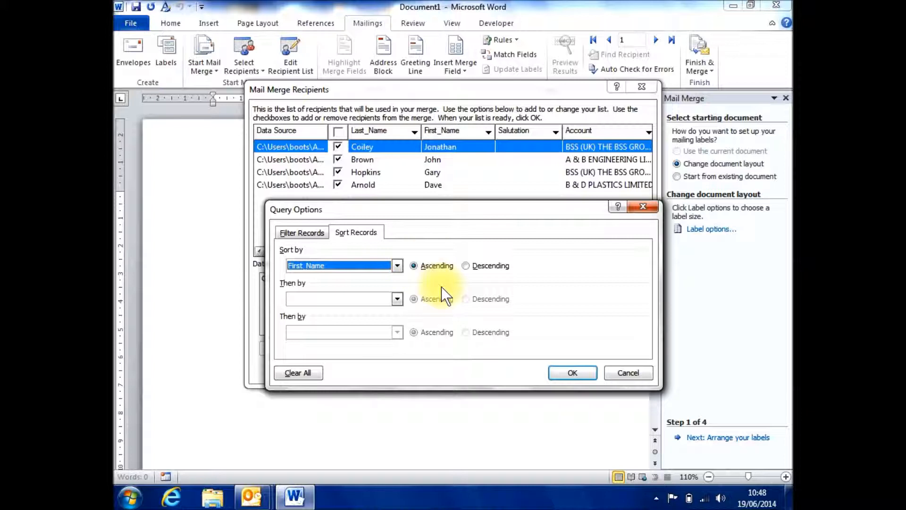
click(563, 373)
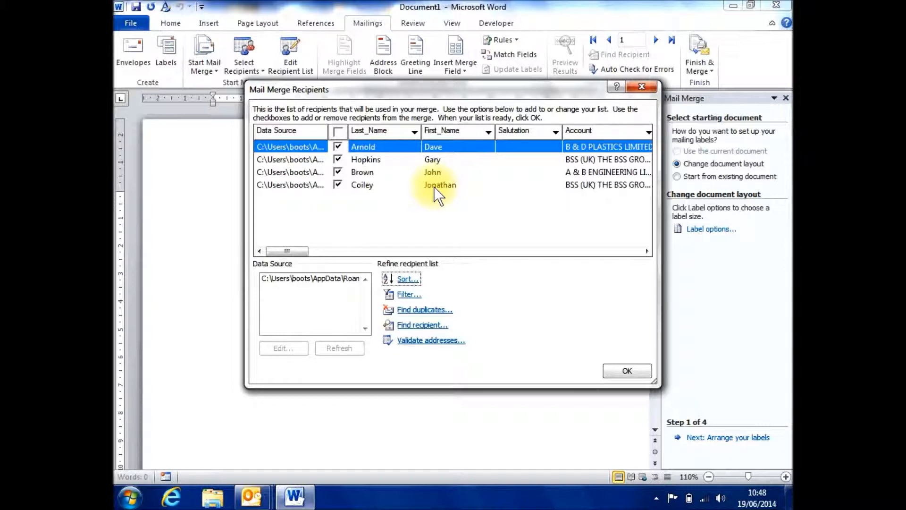
Step: Filter the recipients to those whose Address_1__City is equal to Brentford, and check the city column of the filtered list
click(405, 294)
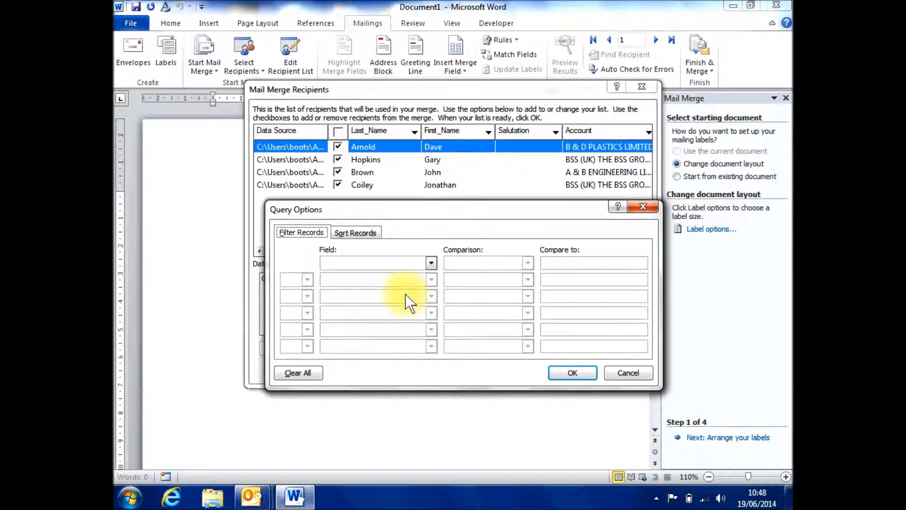
click(431, 261)
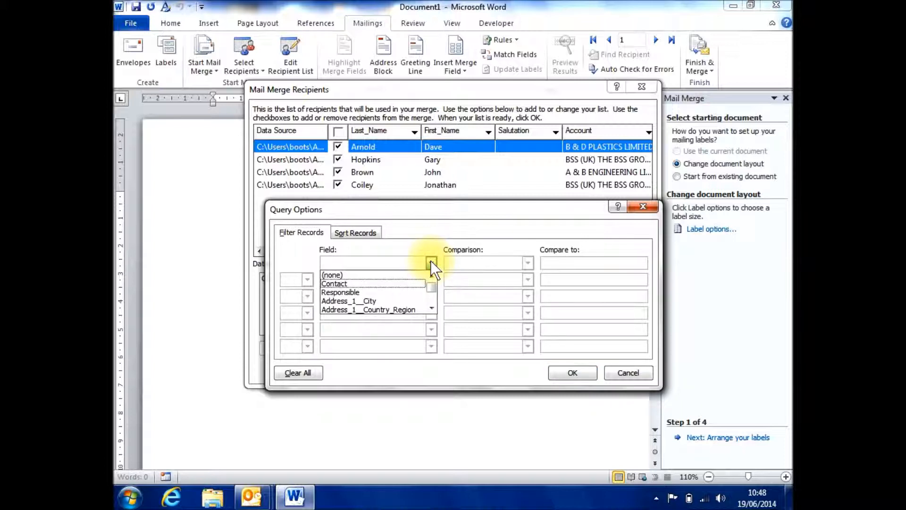
click(389, 302)
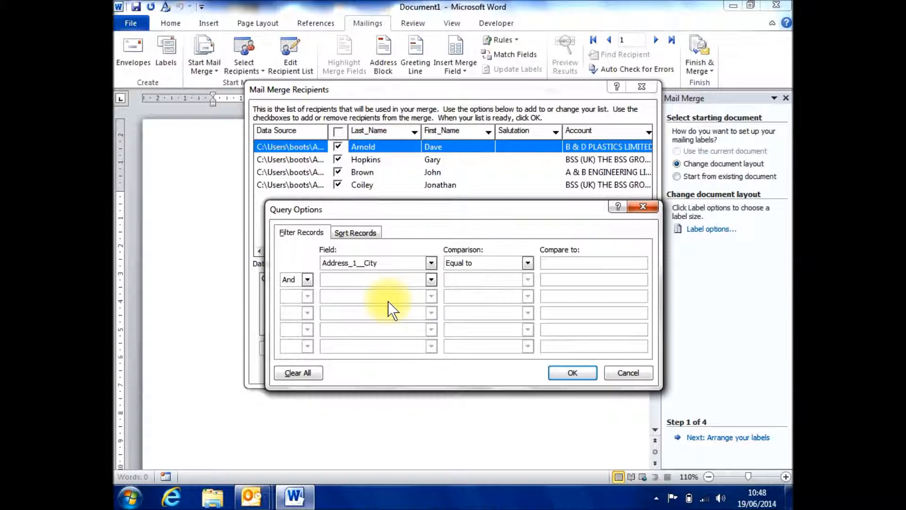
click(555, 261)
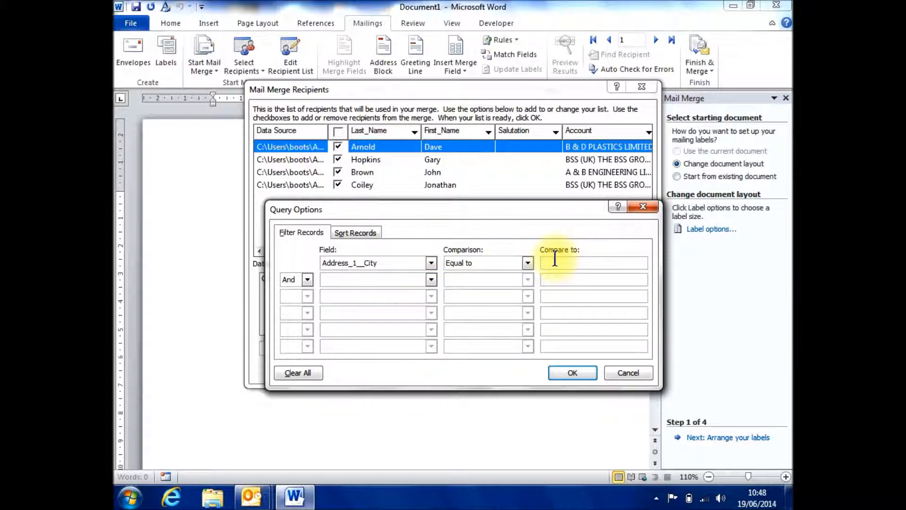
text(Brentford)
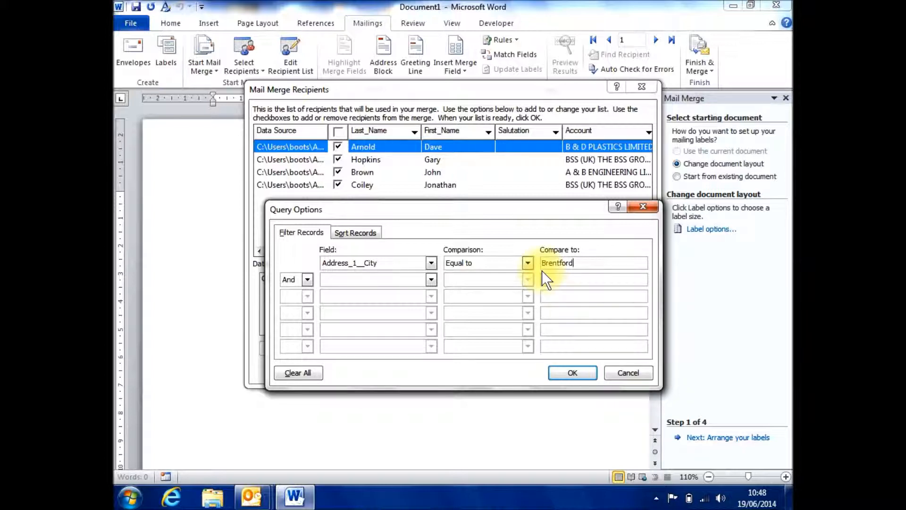
click(571, 373)
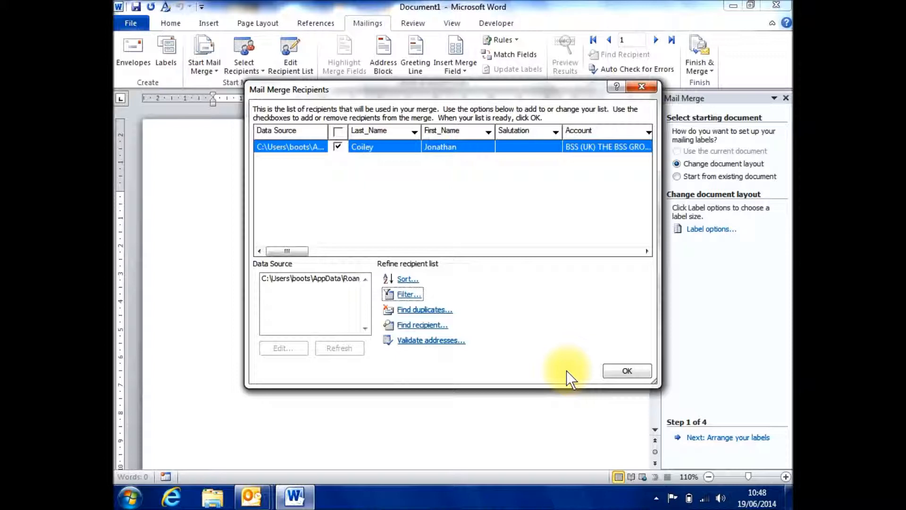
drag(299, 254, 343, 257)
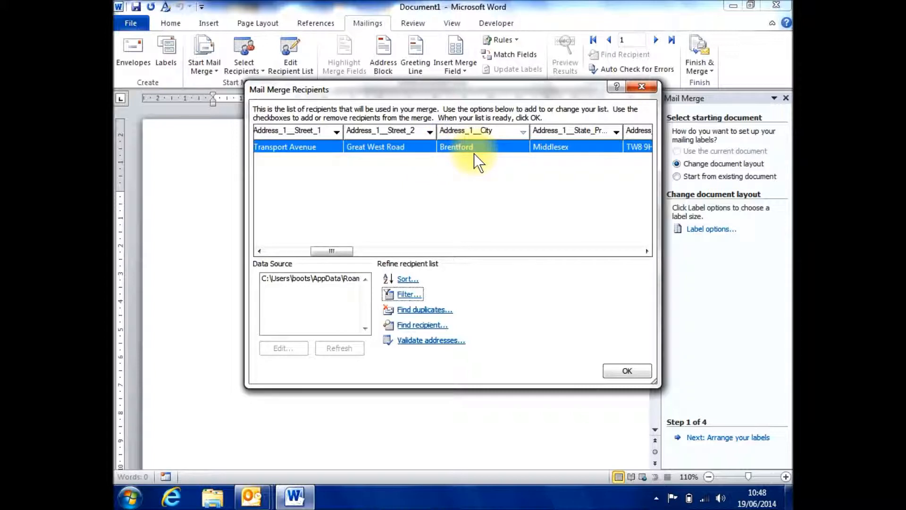
click(338, 250)
drag(339, 250, 291, 256)
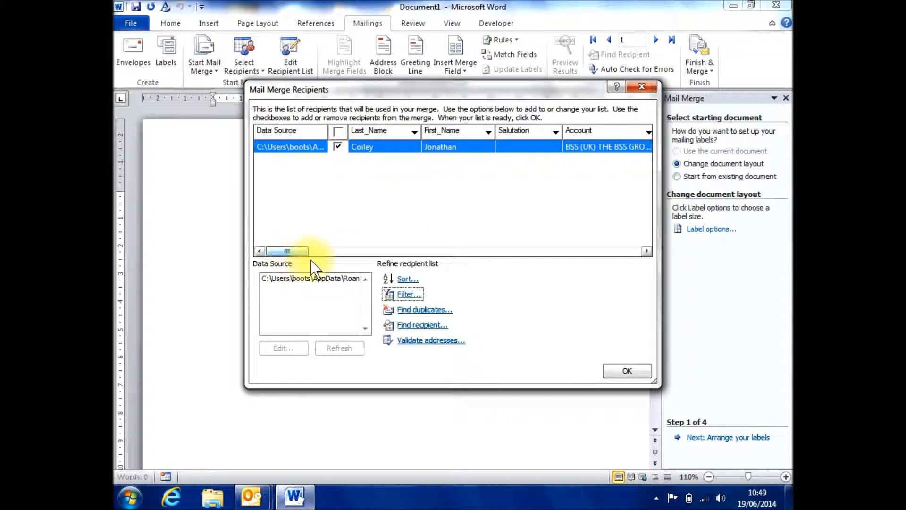
Step: Remove the city filter from the recipient list by setting its filter field to none
click(401, 295)
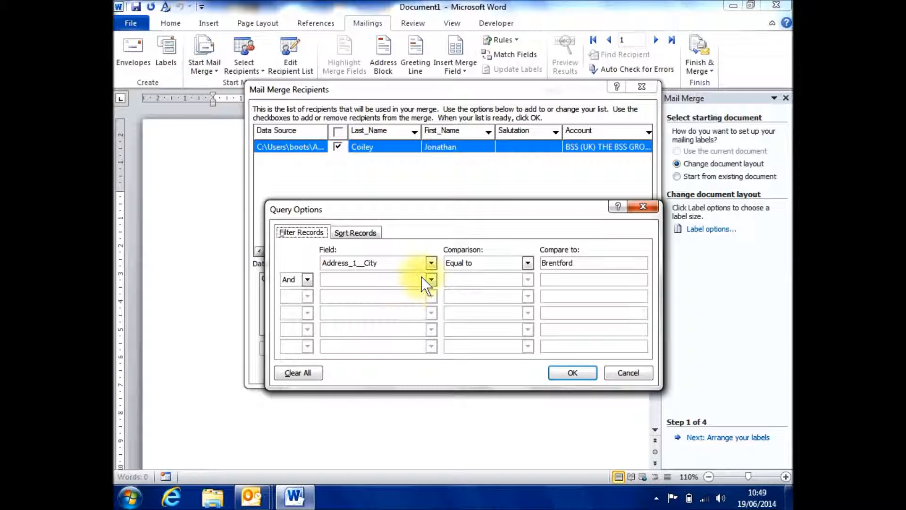
click(431, 264)
click(407, 272)
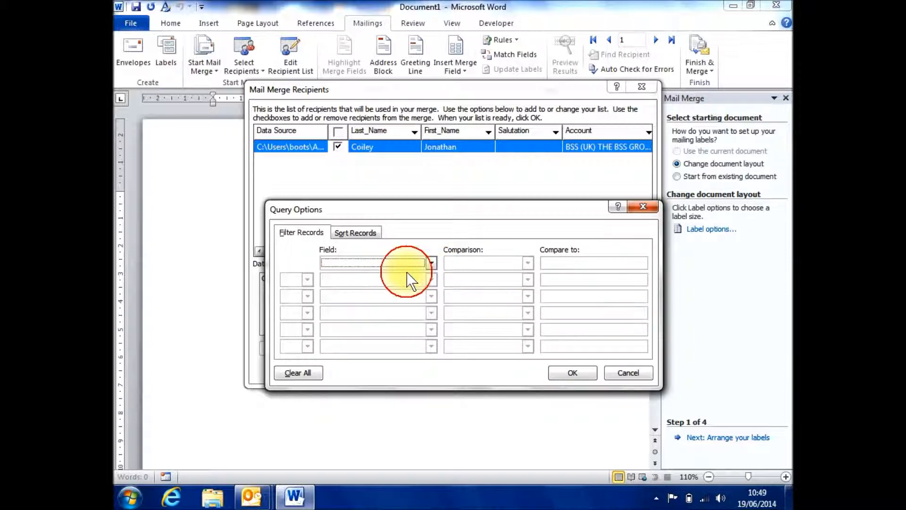
click(571, 372)
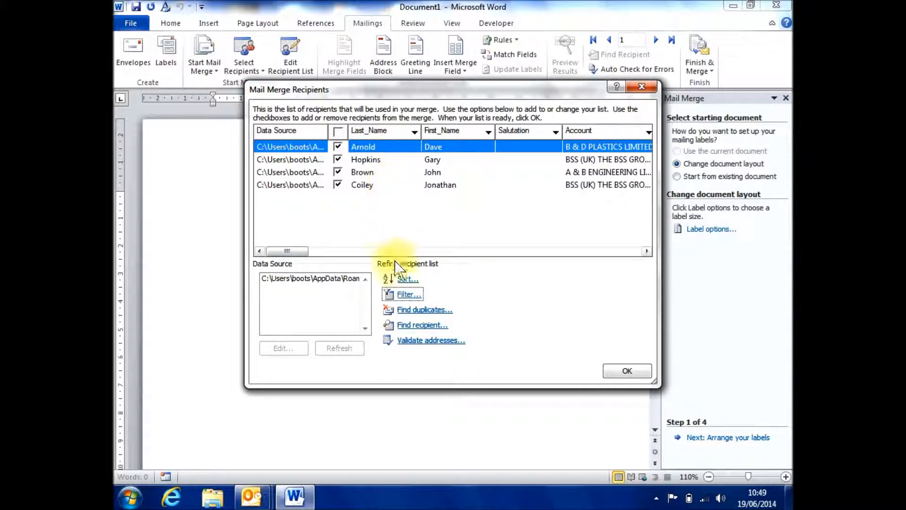
Step: Check the recipient list for duplicate entries, and close the duplicates check
click(406, 309)
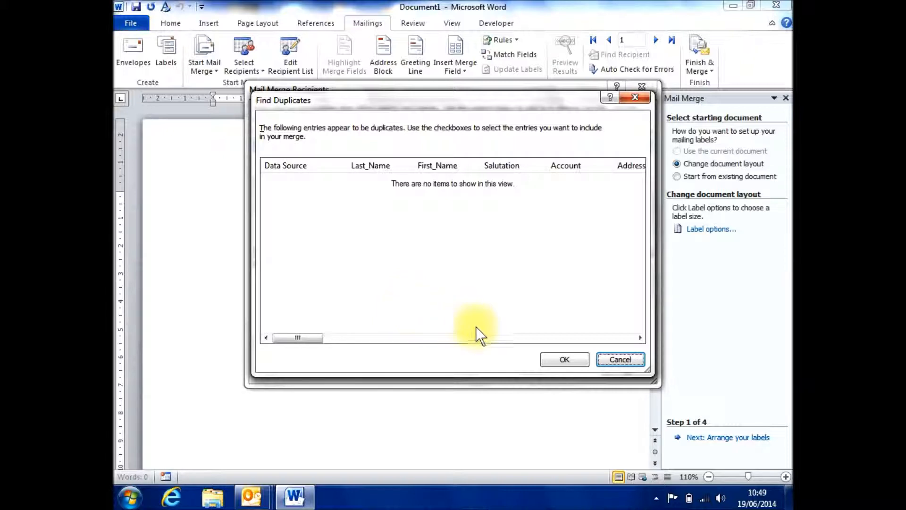
click(562, 358)
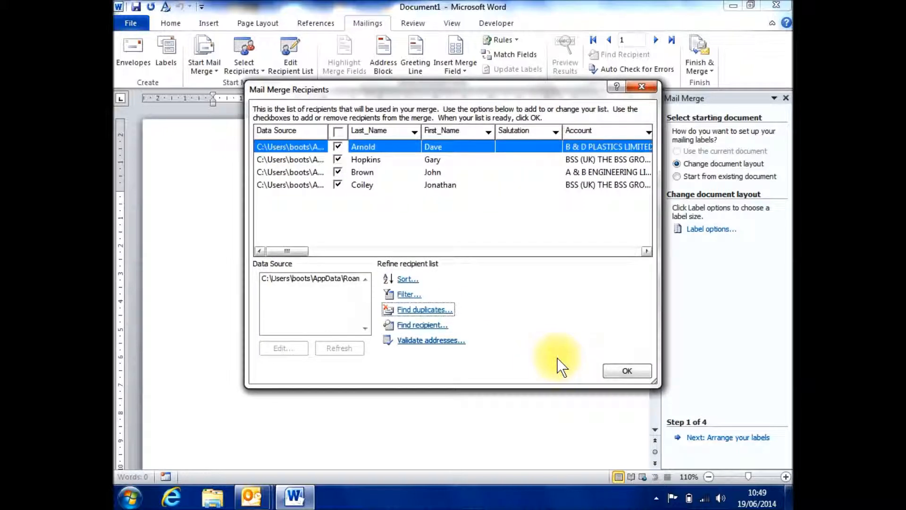
Step: Search the Last_Name field of the recipient list for a contact's surname, and close the search
click(415, 325)
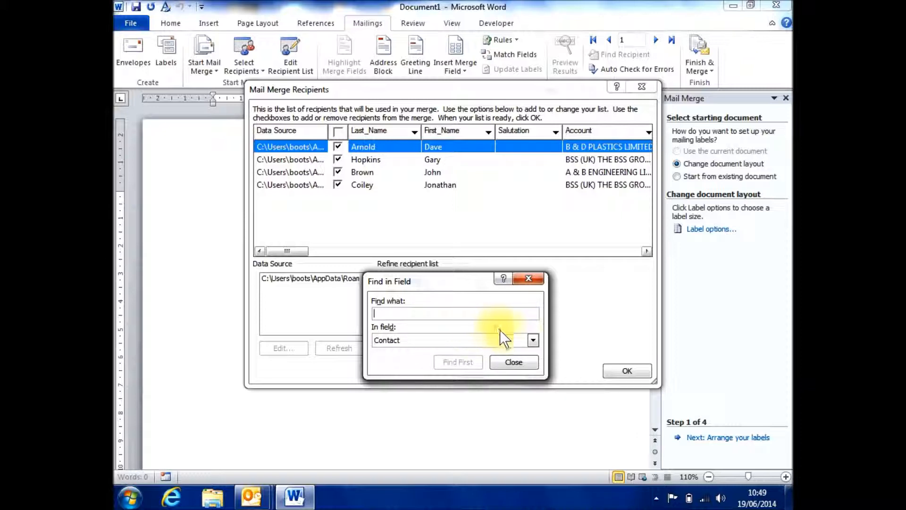
click(534, 339)
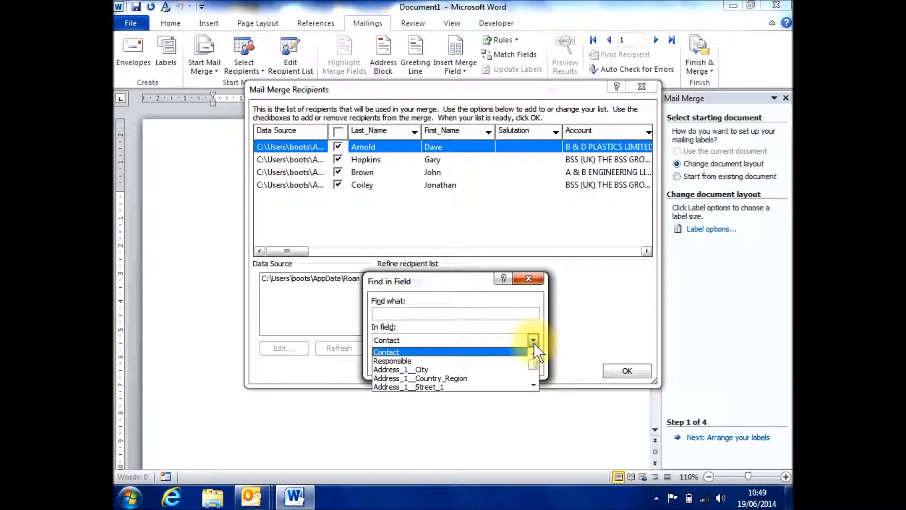
click(532, 384)
click(533, 384)
click(532, 384)
click(533, 384)
click(532, 384)
click(533, 384)
click(532, 384)
click(532, 384)
click(533, 384)
click(532, 384)
click(532, 384)
click(532, 384)
click(532, 384)
click(532, 384)
click(532, 384)
click(444, 369)
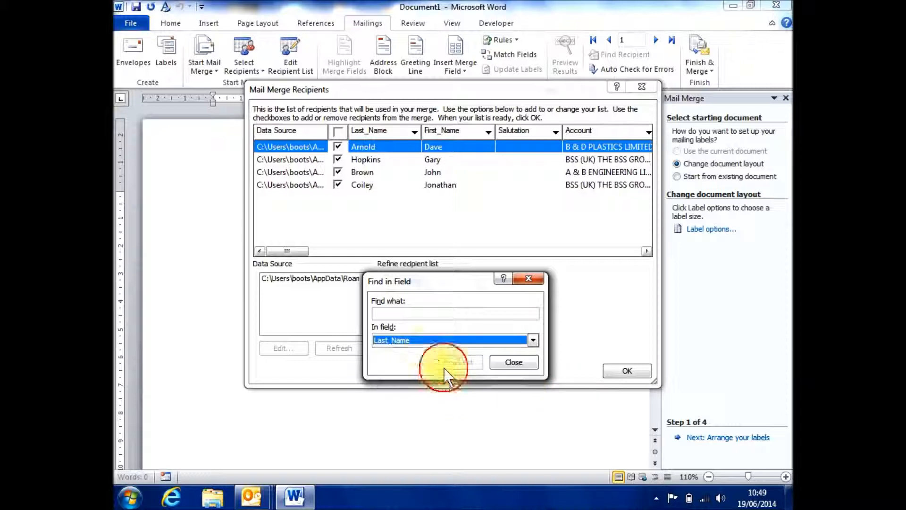
click(414, 314)
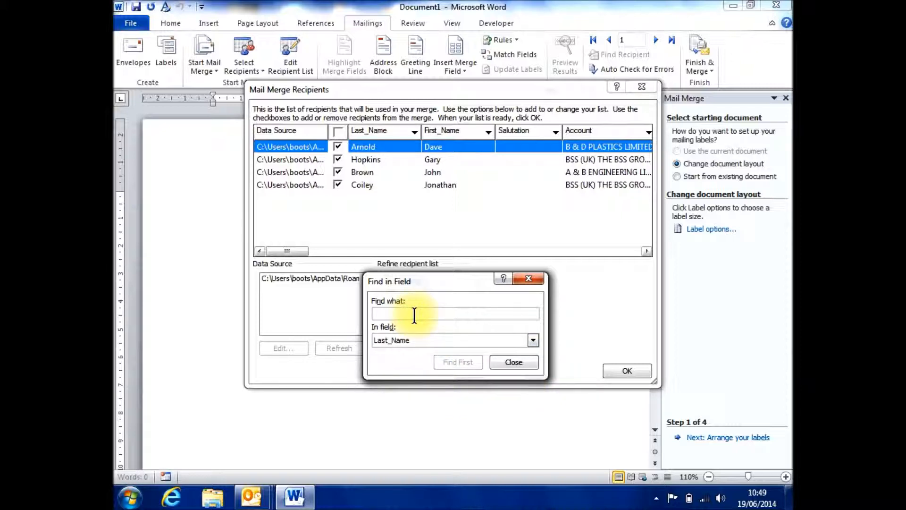
text(Bro)
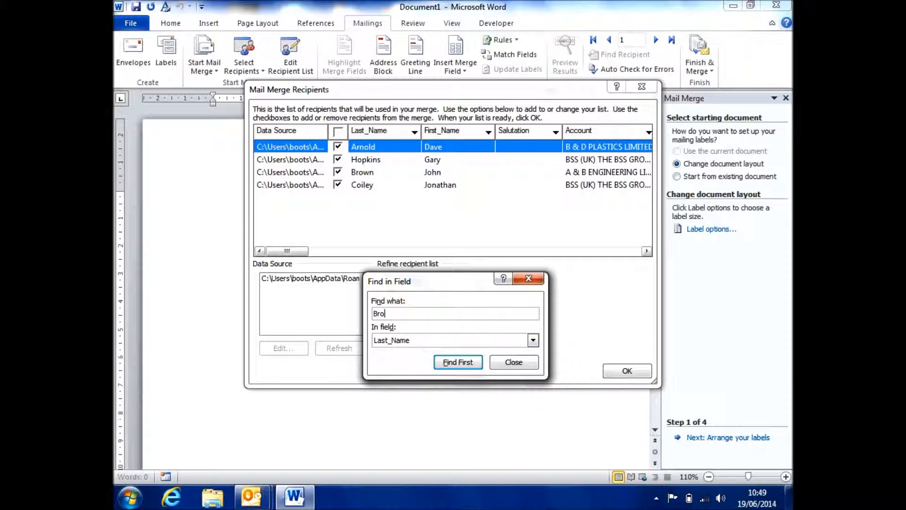
text(wn)
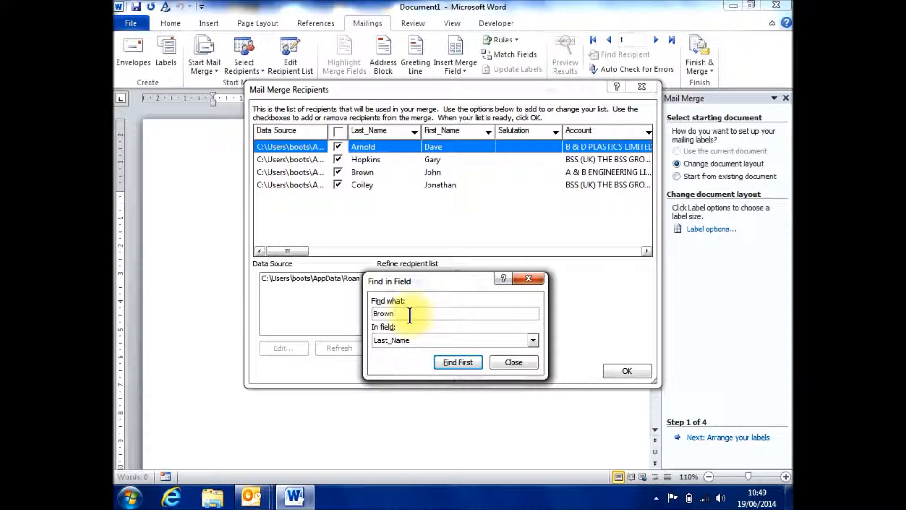
click(449, 364)
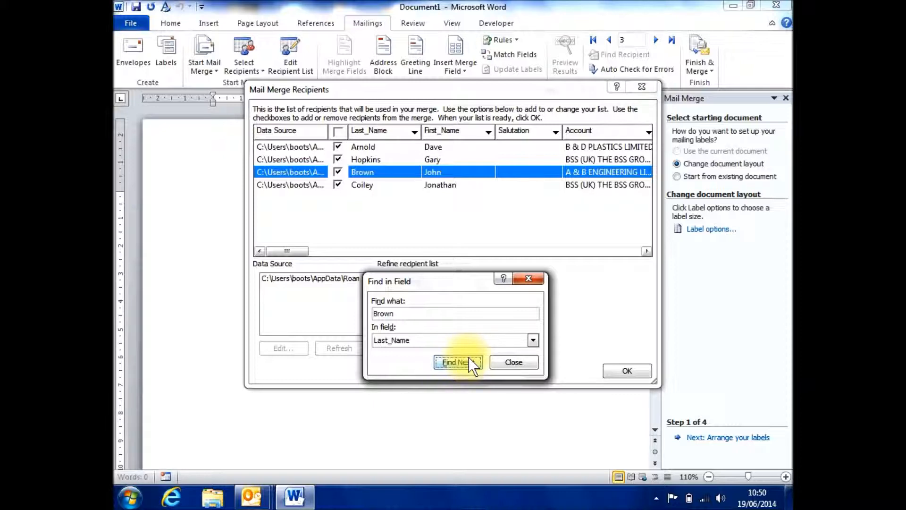
click(508, 363)
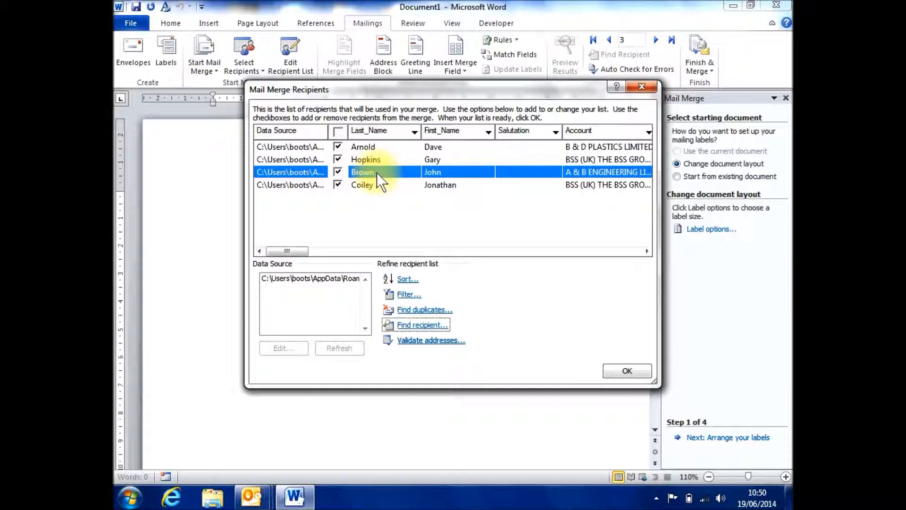
Step: View the address verification services page for the recipient list, close it, and accept the mail merge recipients
click(413, 342)
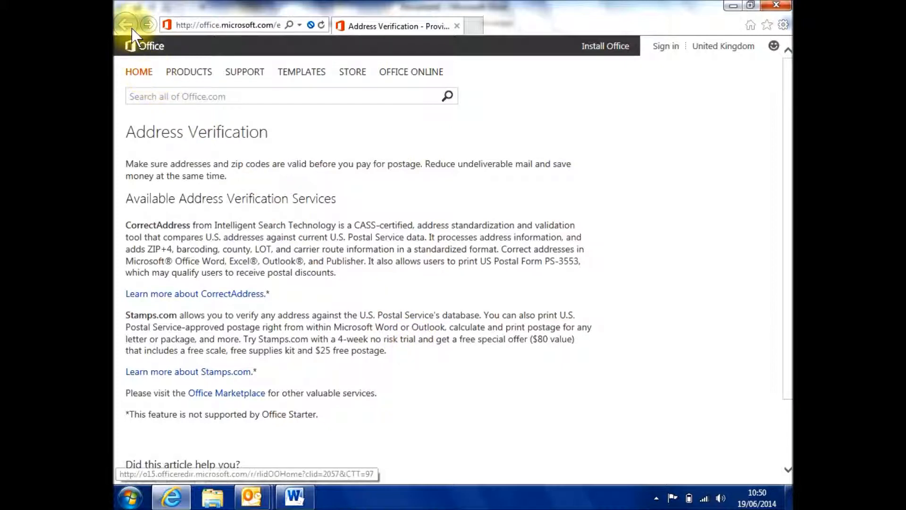
double_click(117, 5)
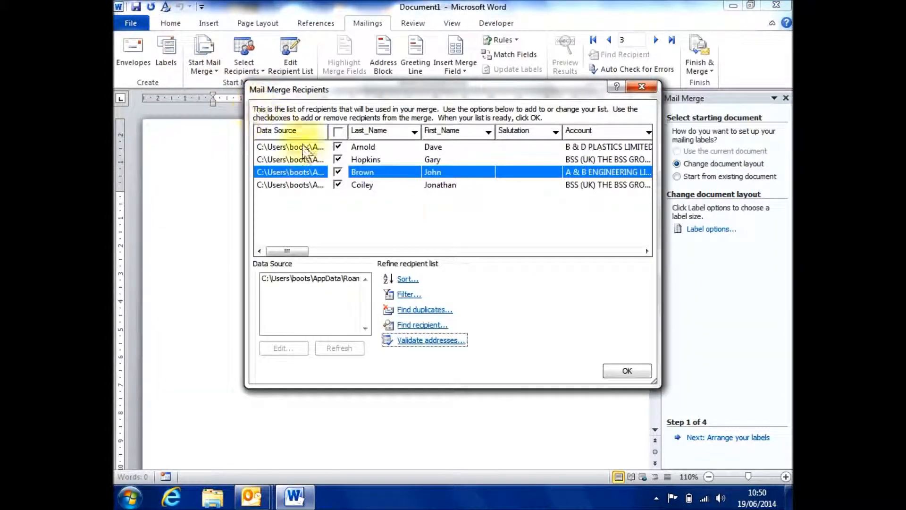
click(616, 369)
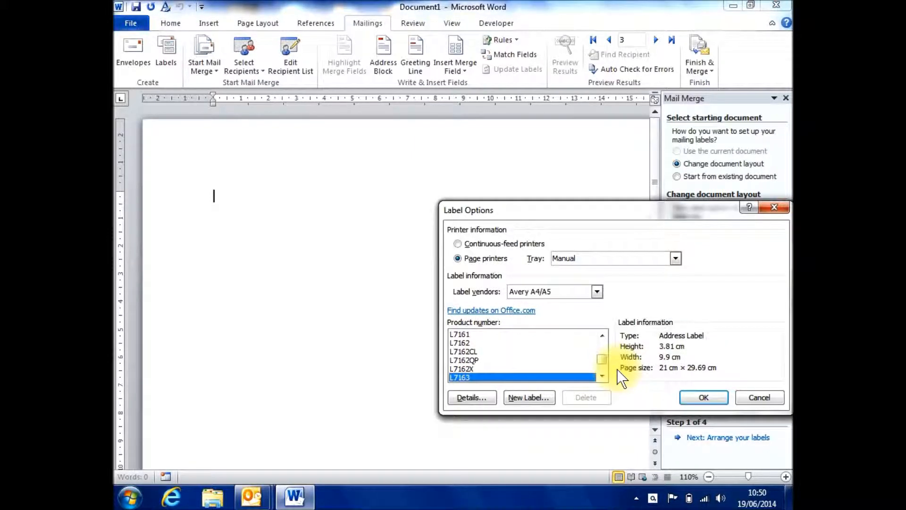
Step: Set the page printer tray in the label options to Automatically Select
drag(593, 207, 427, 179)
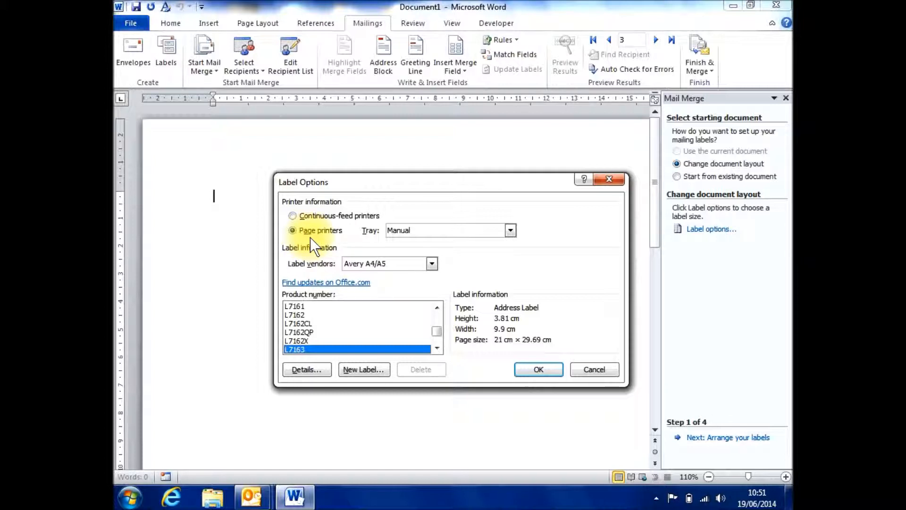
click(509, 230)
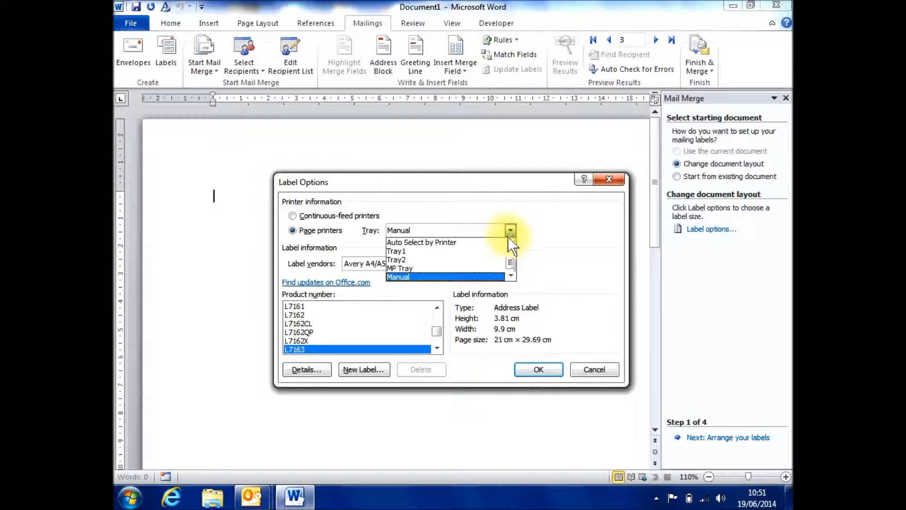
click(510, 243)
click(510, 243)
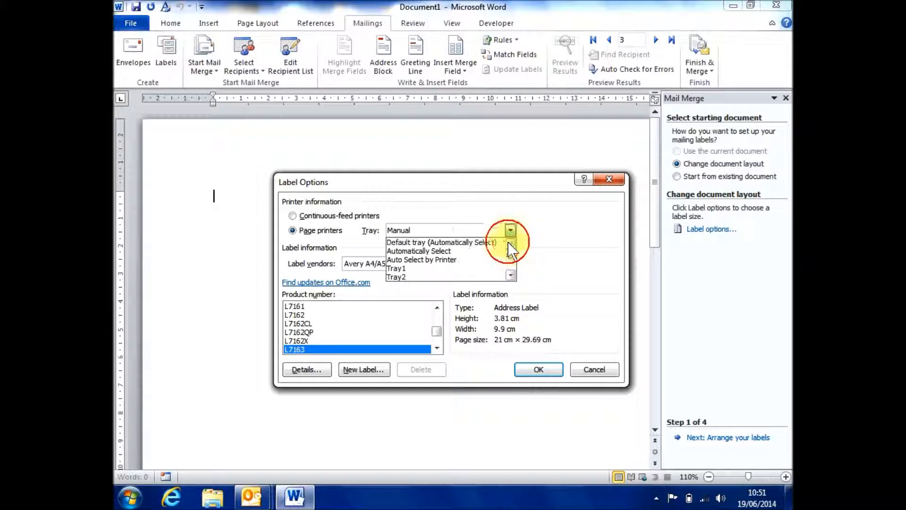
click(449, 250)
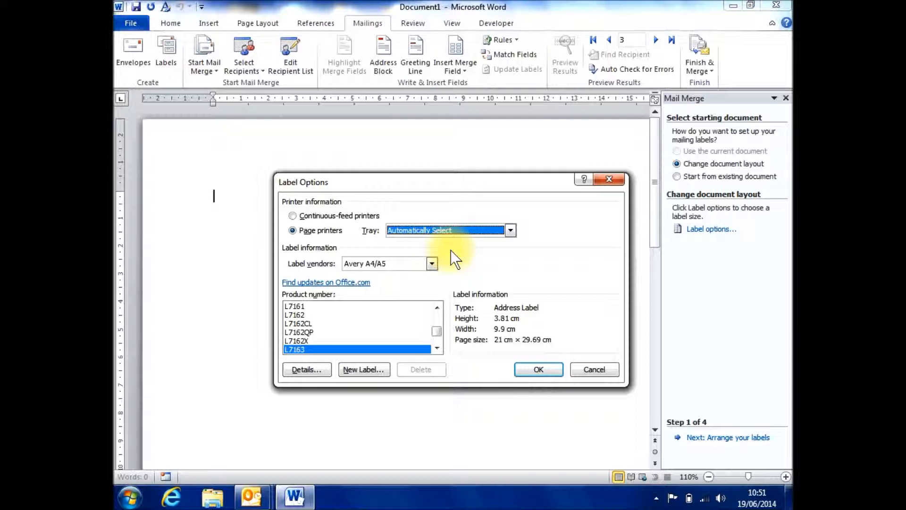
Step: Review the label vendors and the L7163 label details, and apply the Avery A4/A5 L7163 label layout
click(431, 263)
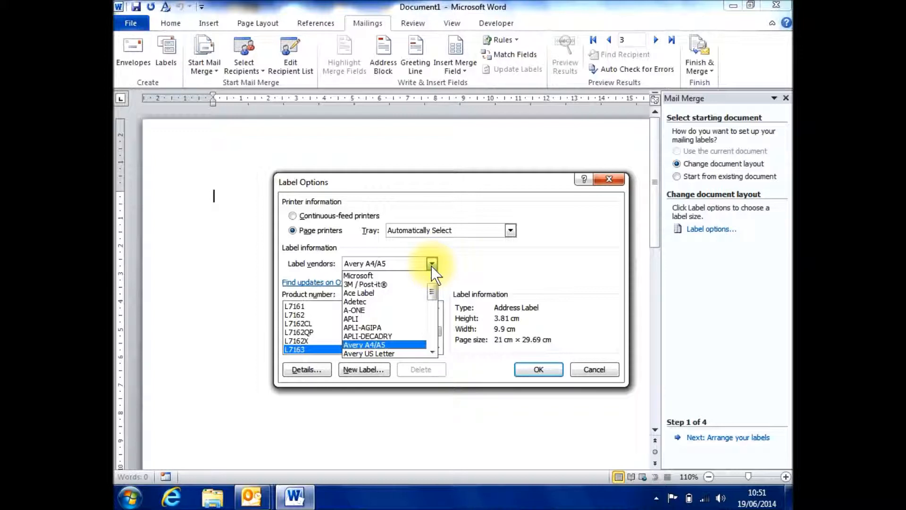
click(431, 263)
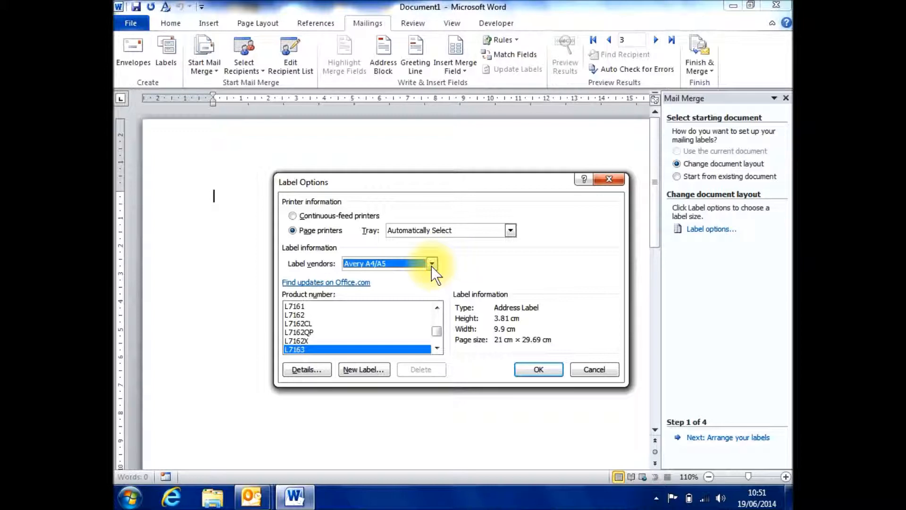
click(304, 368)
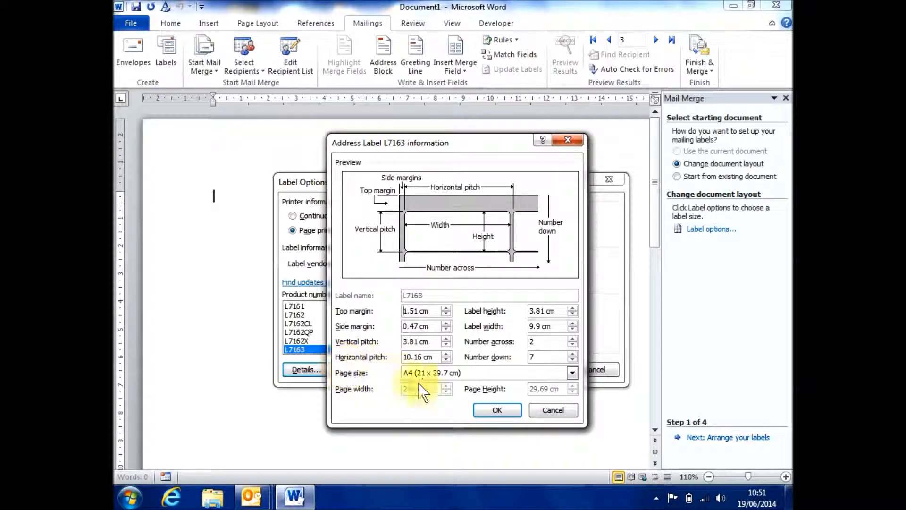
click(497, 409)
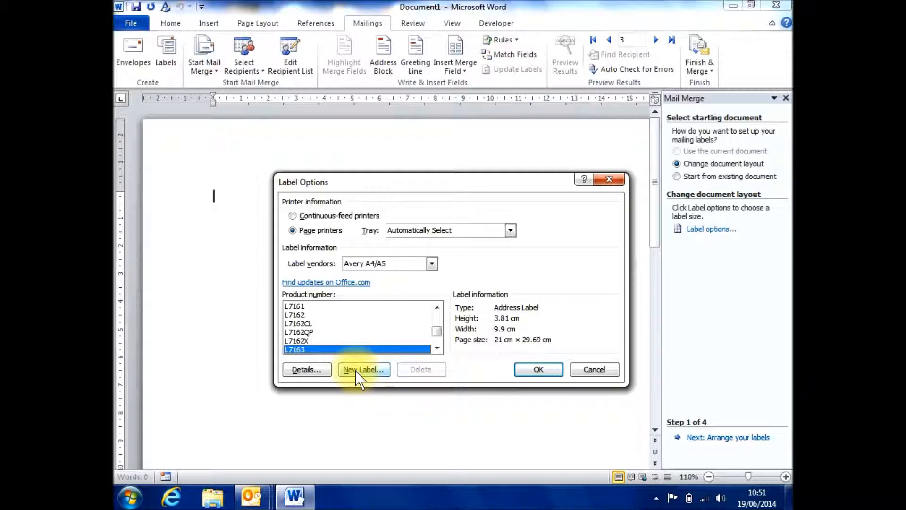
click(539, 369)
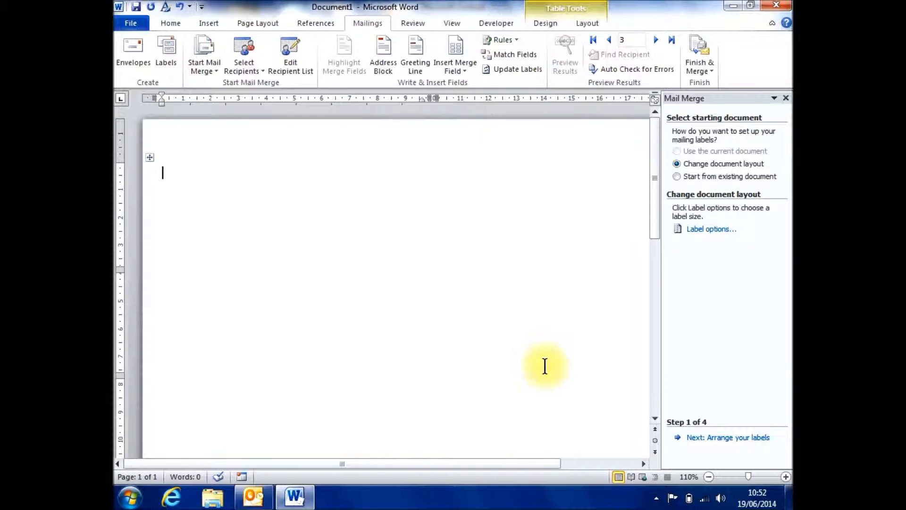
Step: Proceed to arranging the labels, with the tray set to Automatically Select for Avery A4/A5 L7163 and the document contents replaced
click(732, 440)
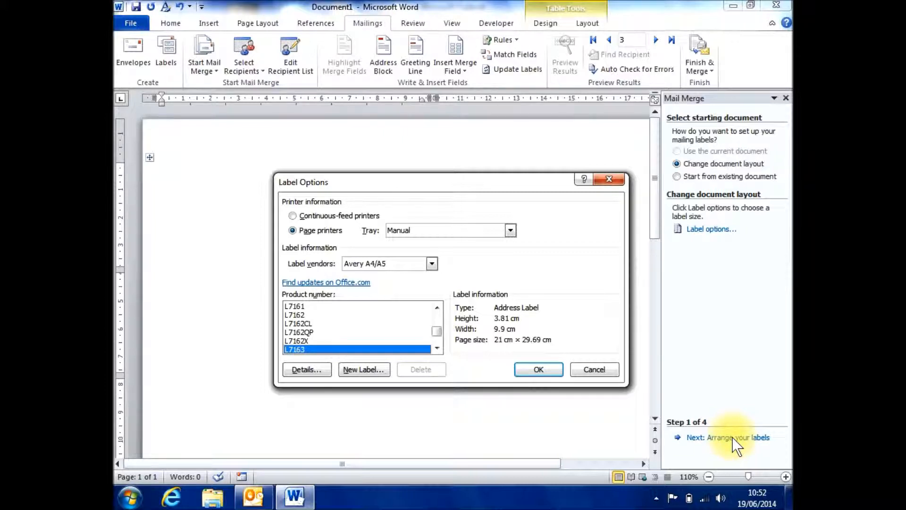
click(508, 230)
click(509, 244)
click(510, 244)
click(491, 251)
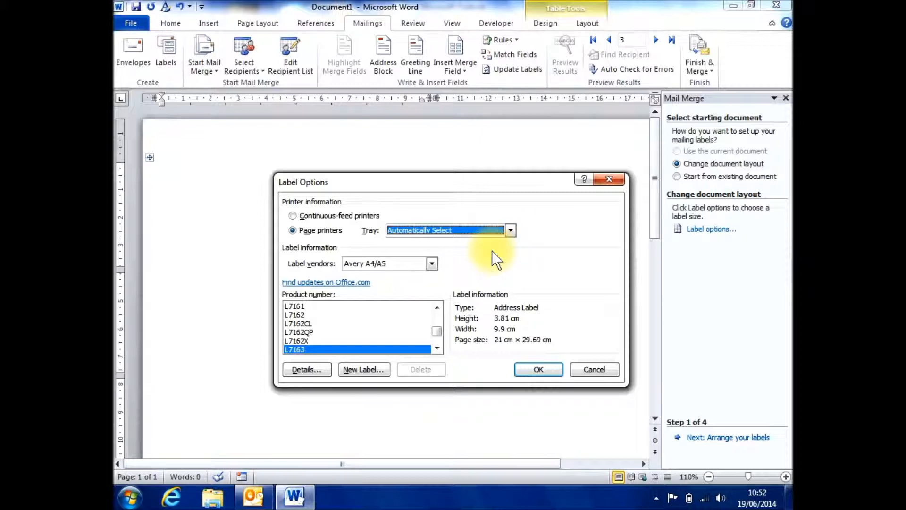
click(528, 369)
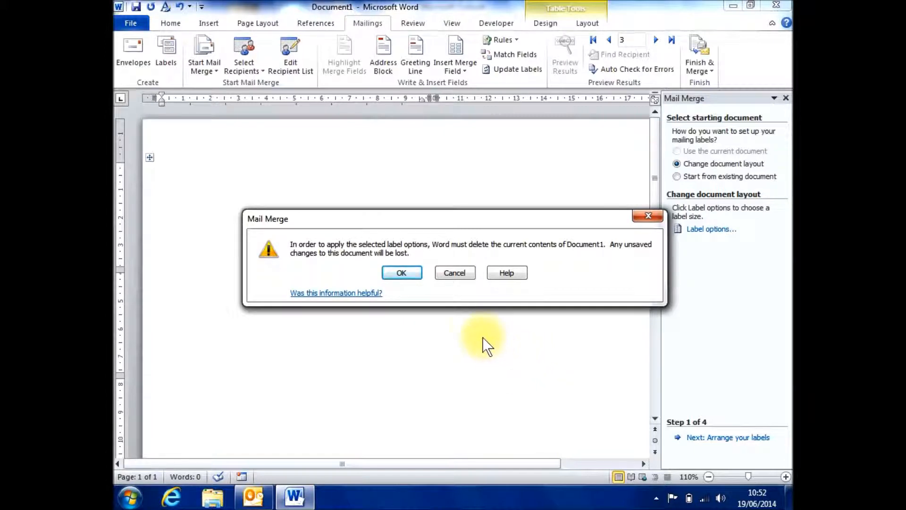
click(401, 273)
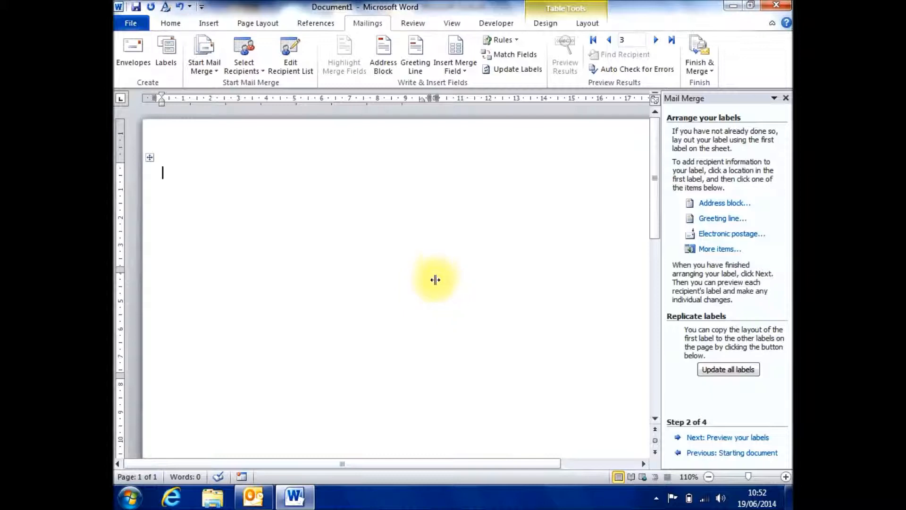
Step: Insert the First_Name and Last_Name merge fields on the first line of the first label
click(454, 70)
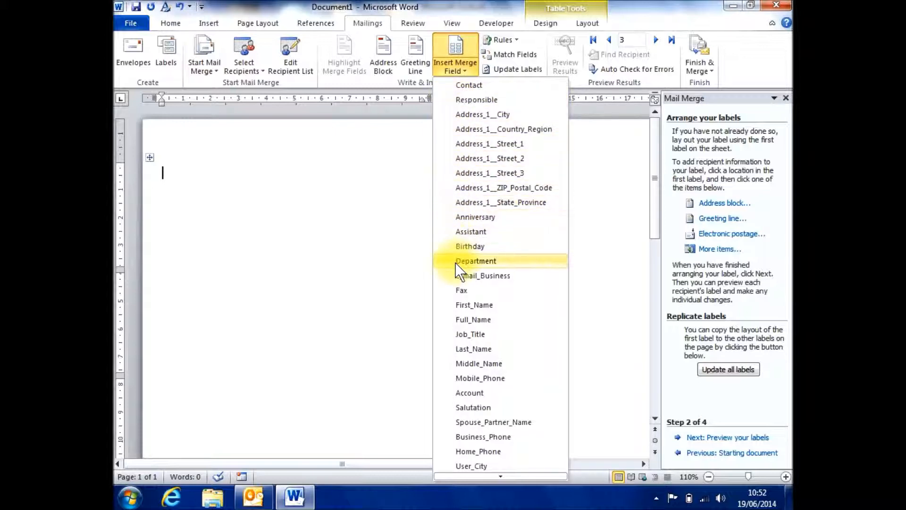
click(457, 306)
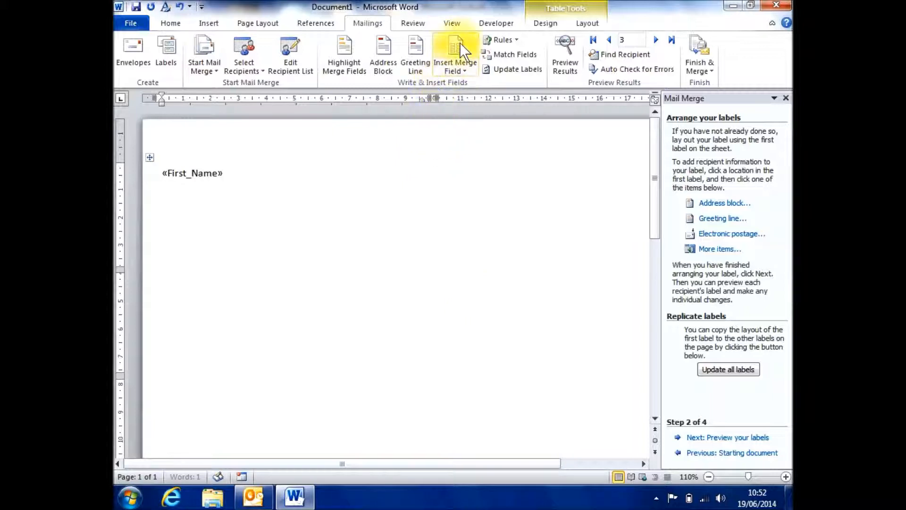
click(448, 64)
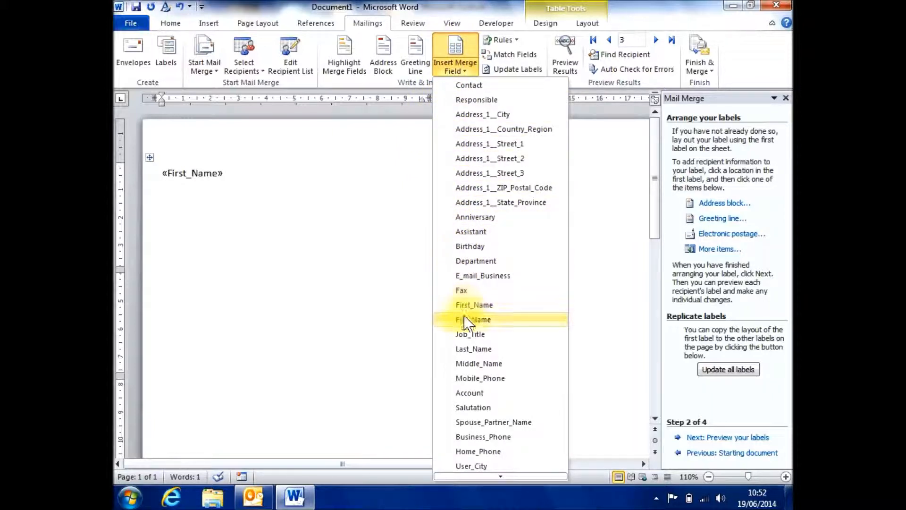
click(463, 347)
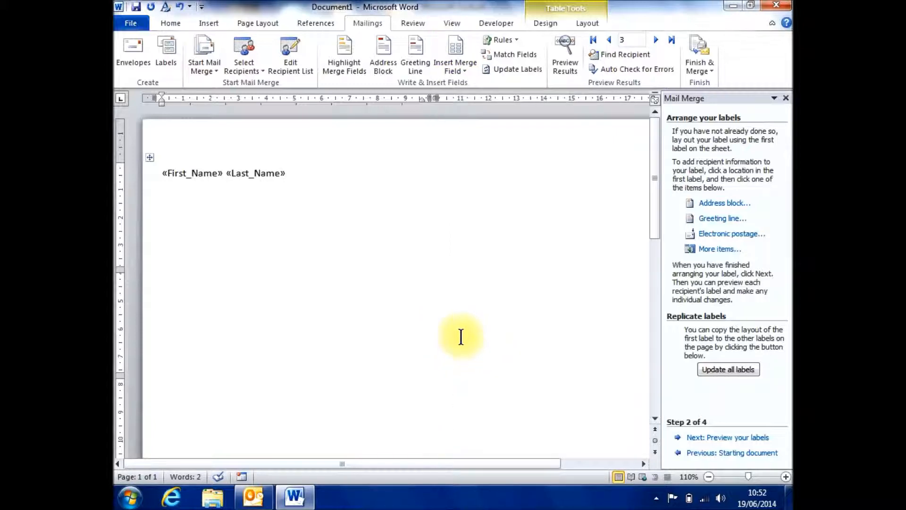
Step: Add the Job_Title and Account merge fields on separate lines below the name in the first label
key(Return)
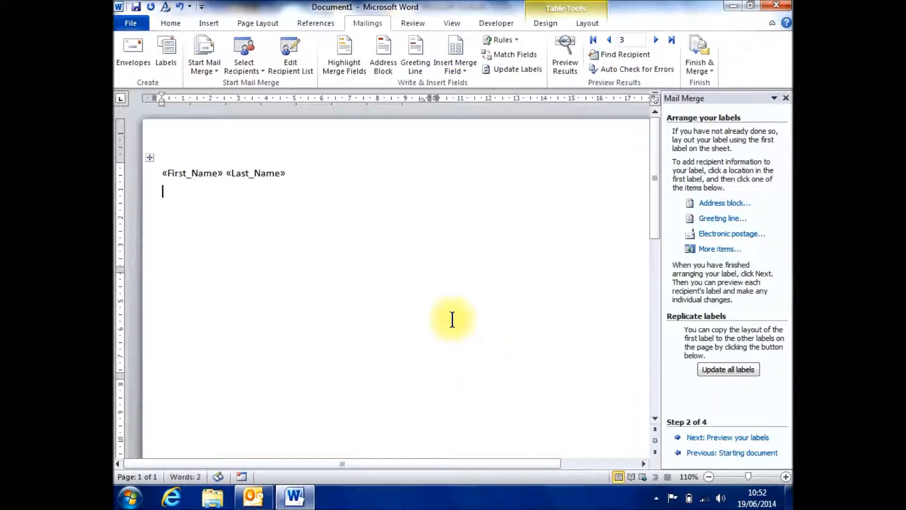
click(461, 66)
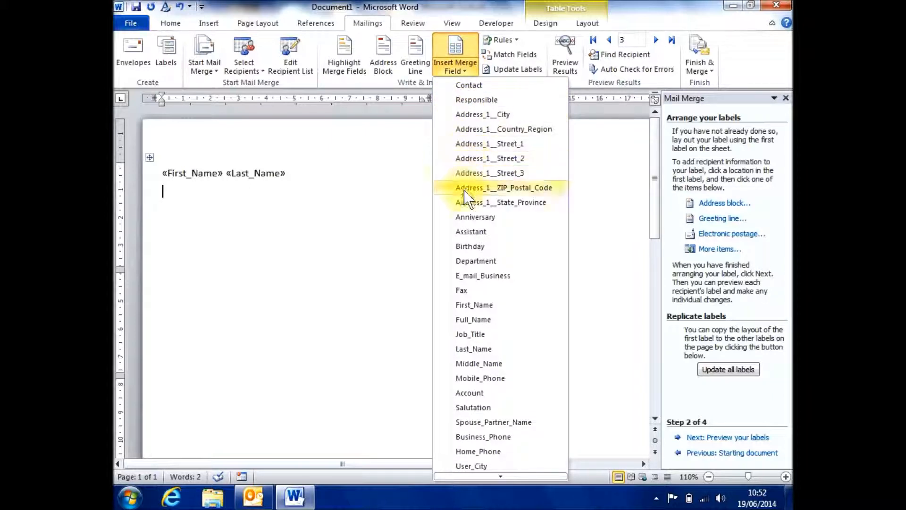
click(466, 336)
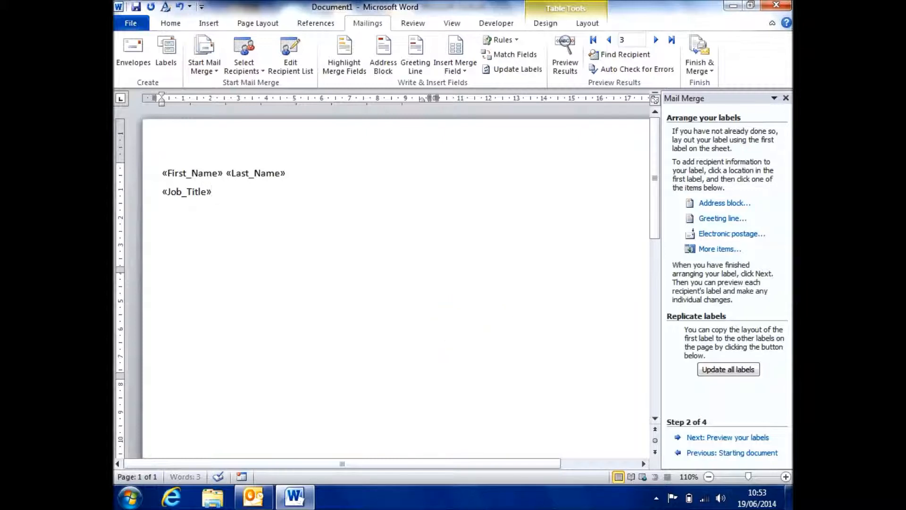
click(453, 67)
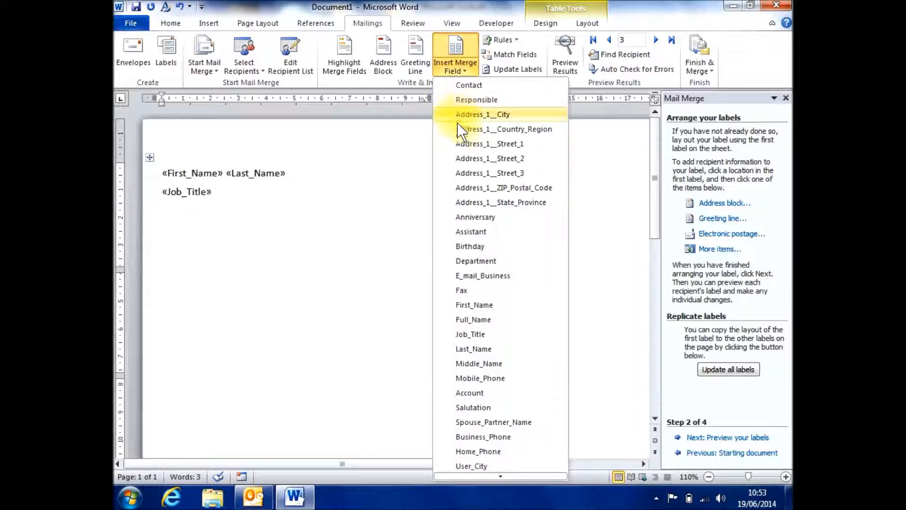
click(462, 393)
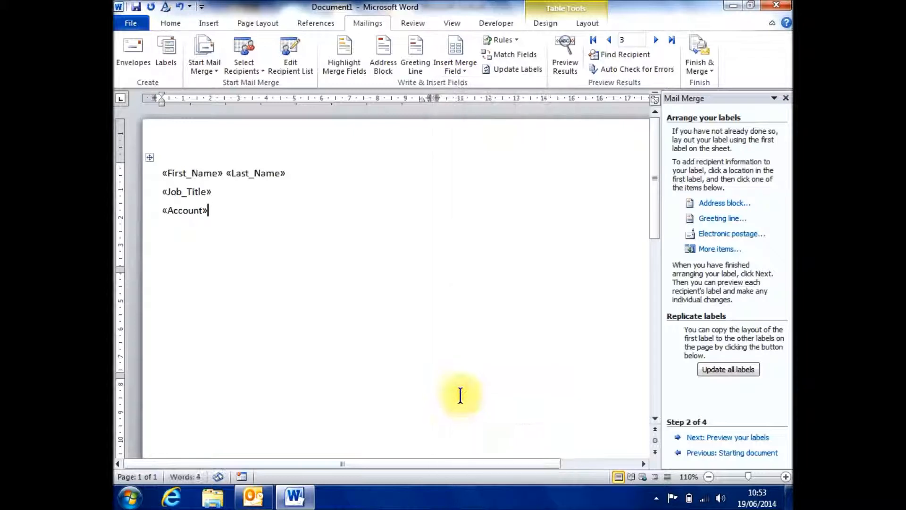
Step: Add the Address_1__Street_1 and Address_1__Street_2 merge fields on separate lines below Account in the first label
key(Return)
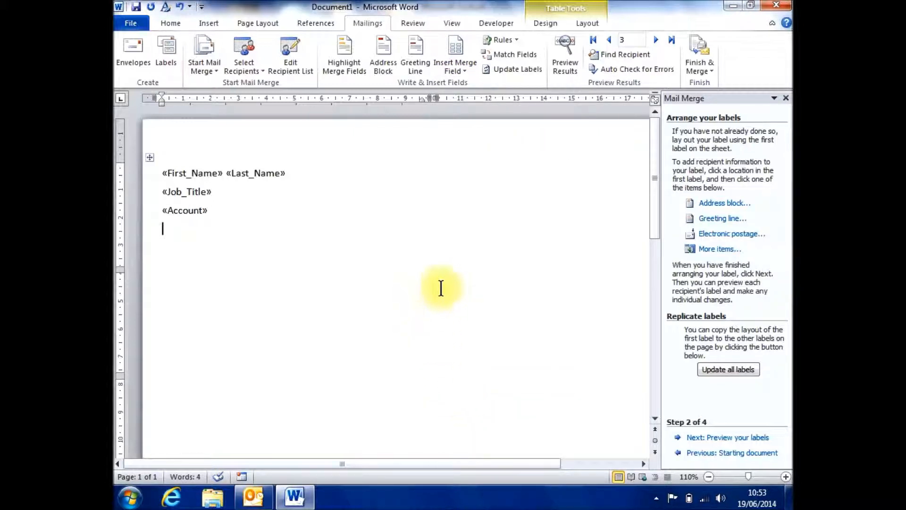
click(460, 71)
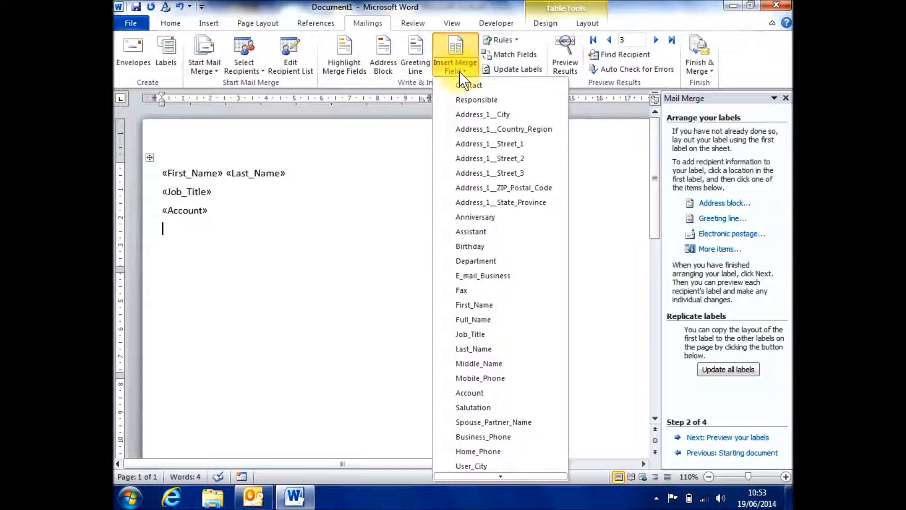
click(476, 143)
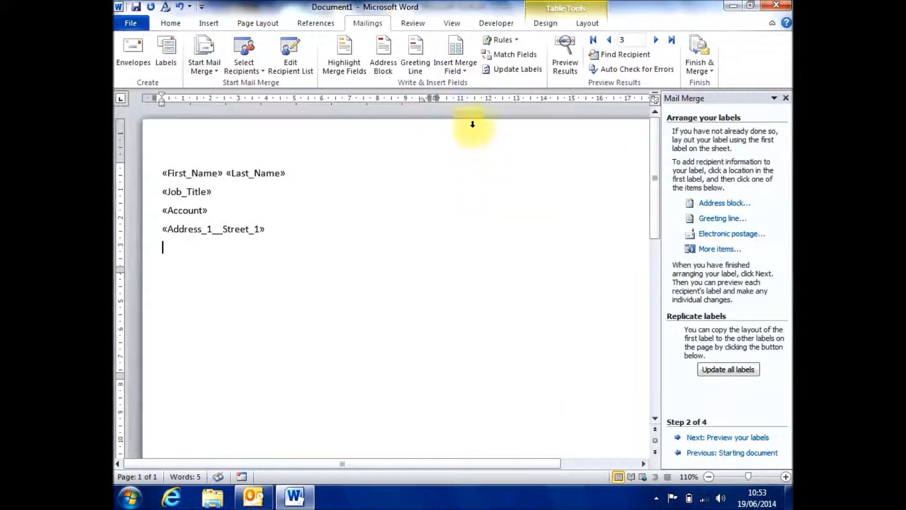
click(462, 67)
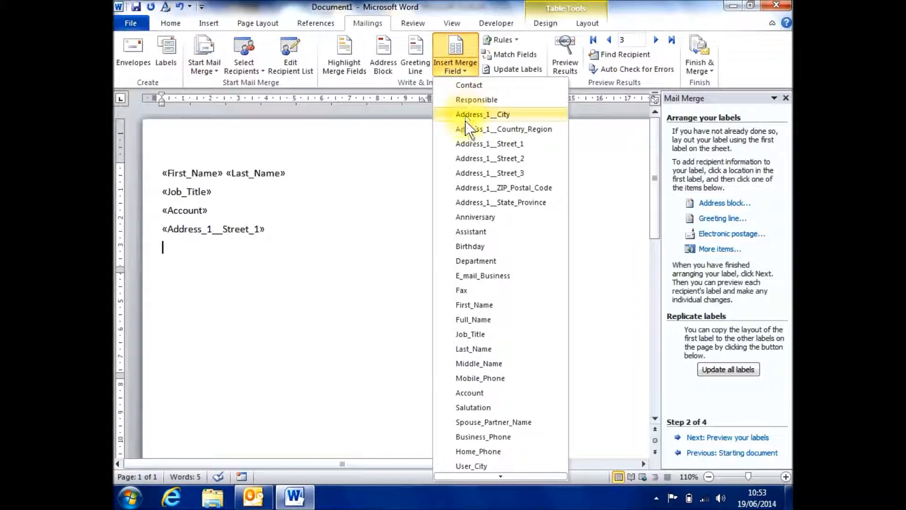
click(462, 157)
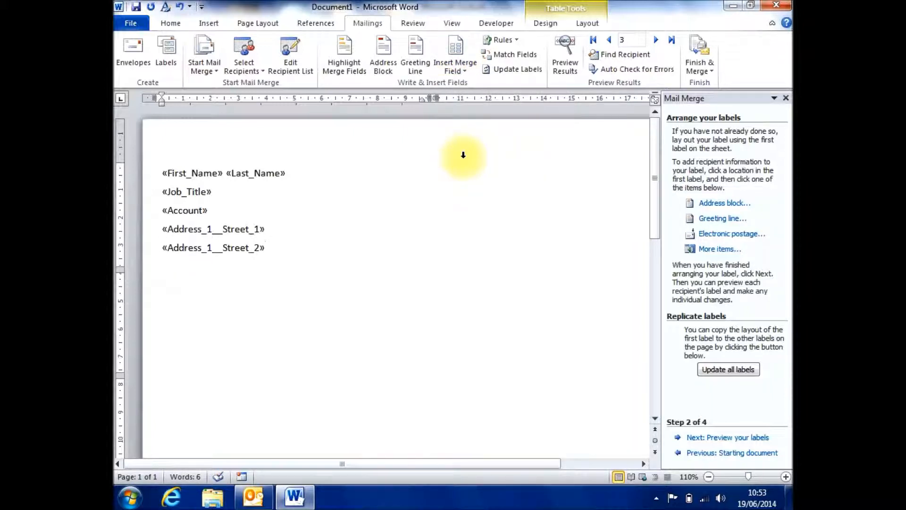
key(Return)
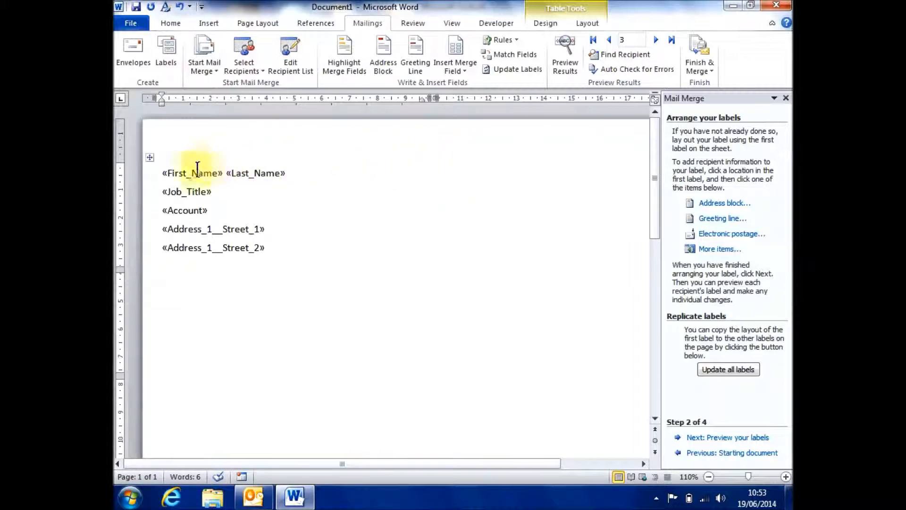
Step: Set the paragraph spacing before to 0 pt for all merge field lines in the first label
click(162, 175)
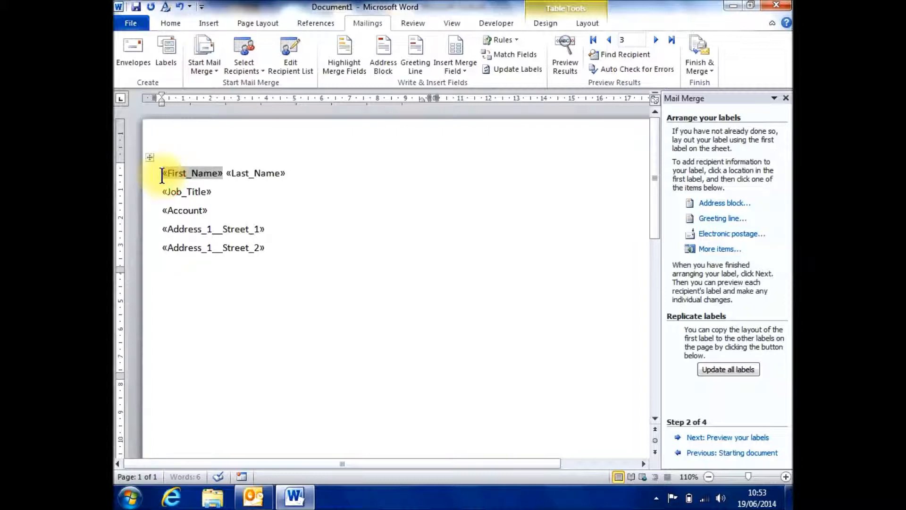
drag(162, 175, 267, 245)
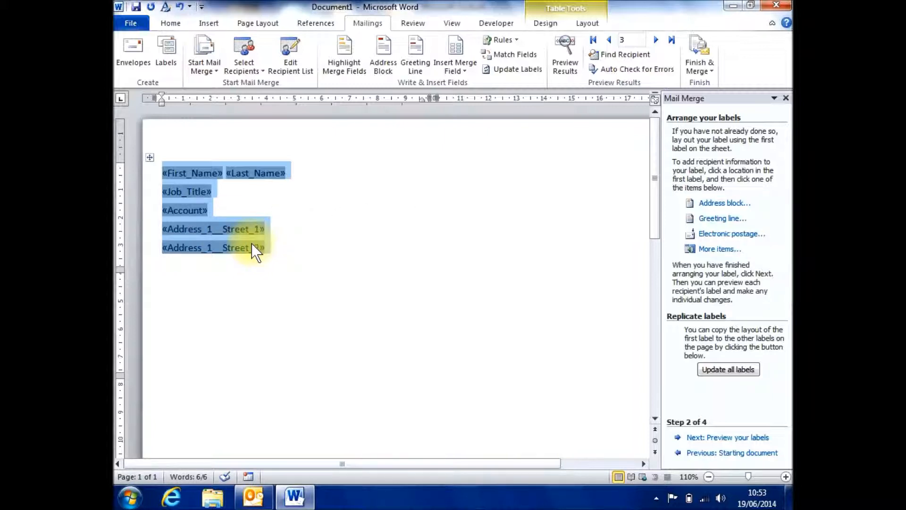
right_click(251, 243)
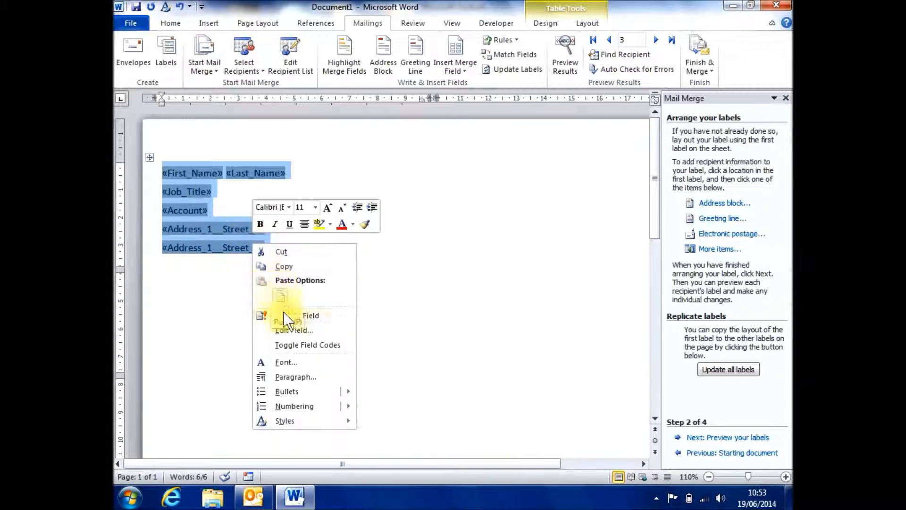
click(292, 376)
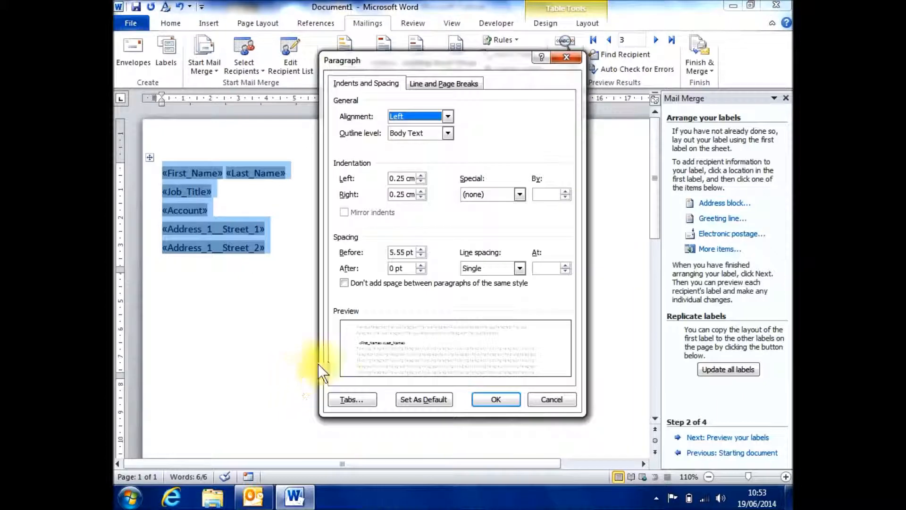
click(420, 255)
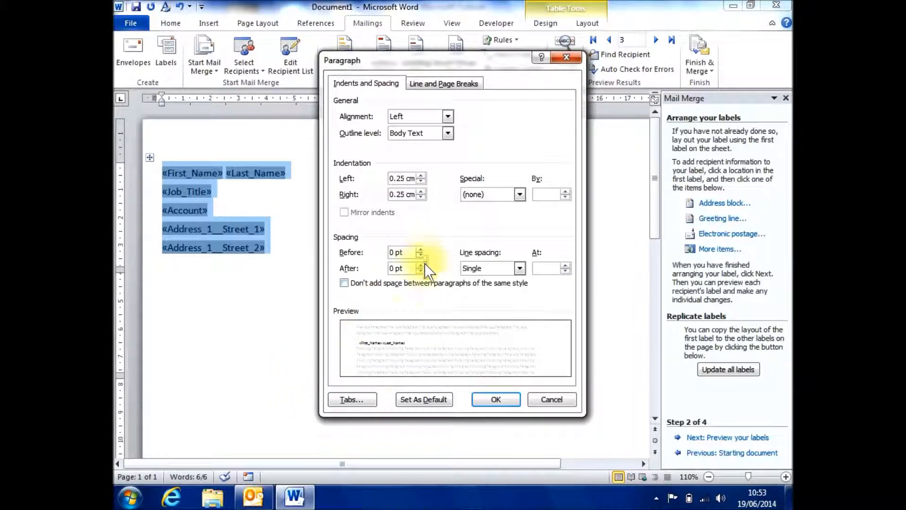
click(496, 399)
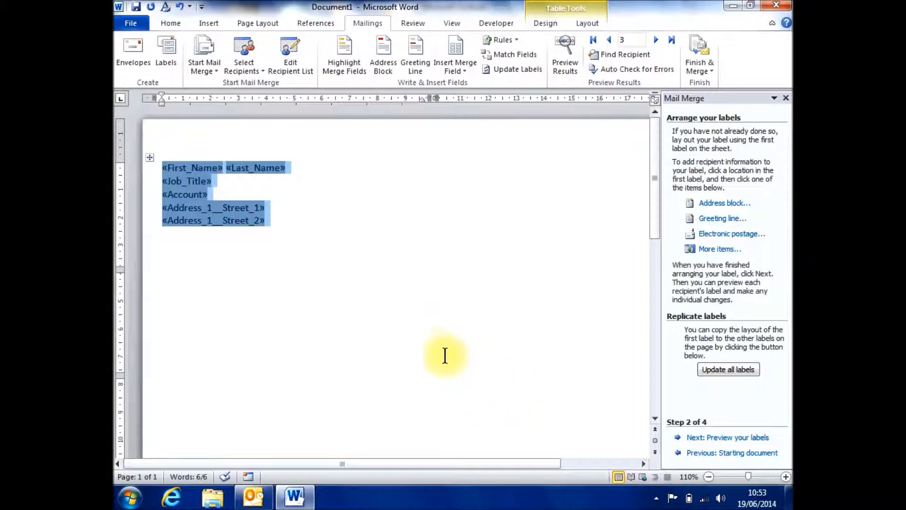
Step: Set the font size of all merge fields in the first label to 8
click(252, 243)
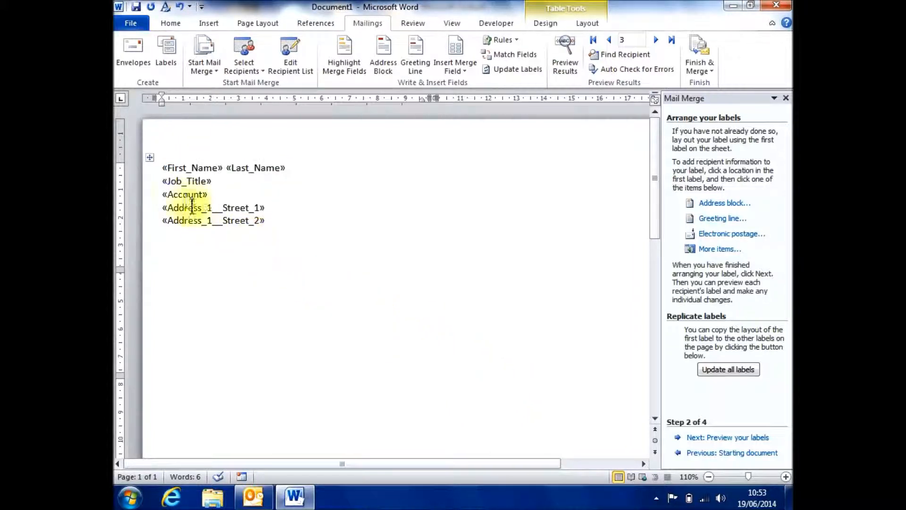
drag(162, 168, 249, 221)
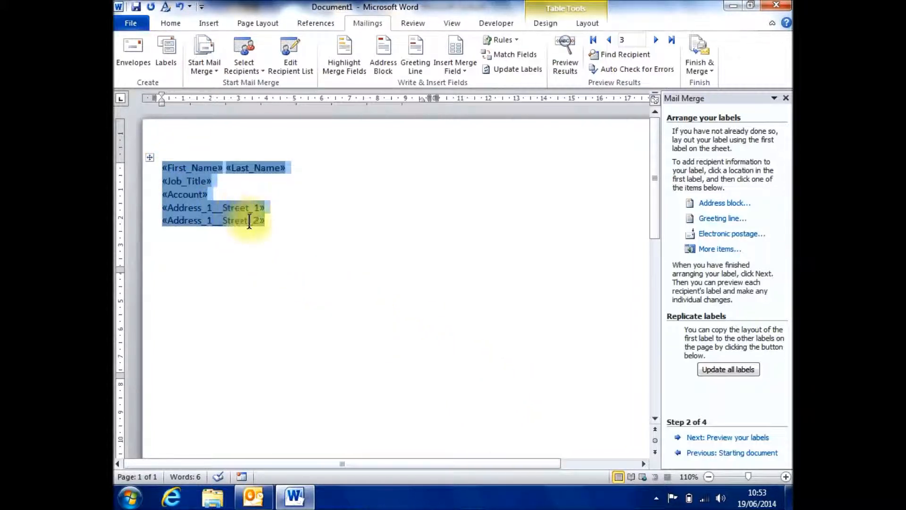
right_click(247, 214)
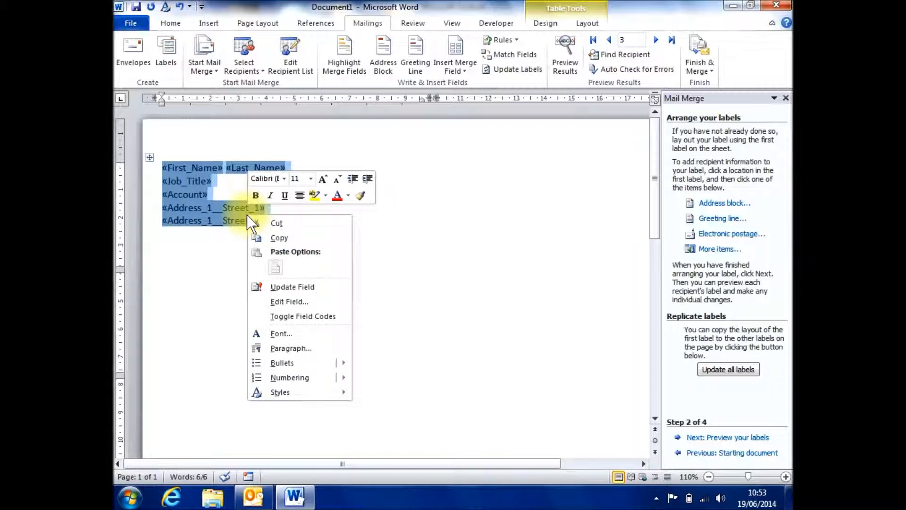
click(284, 333)
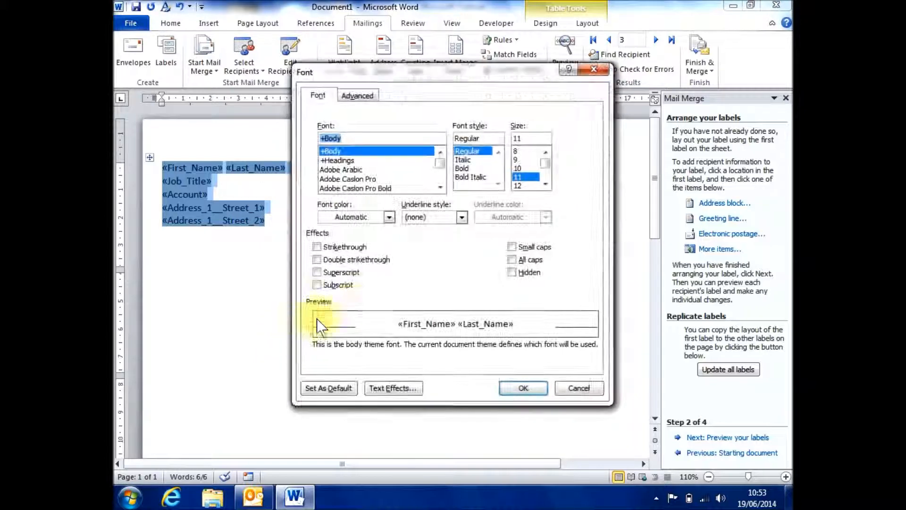
click(522, 151)
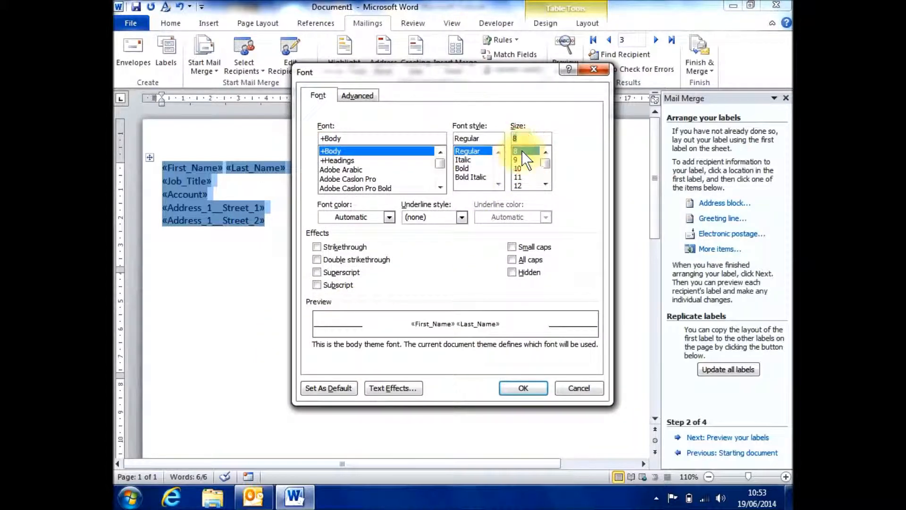
click(511, 386)
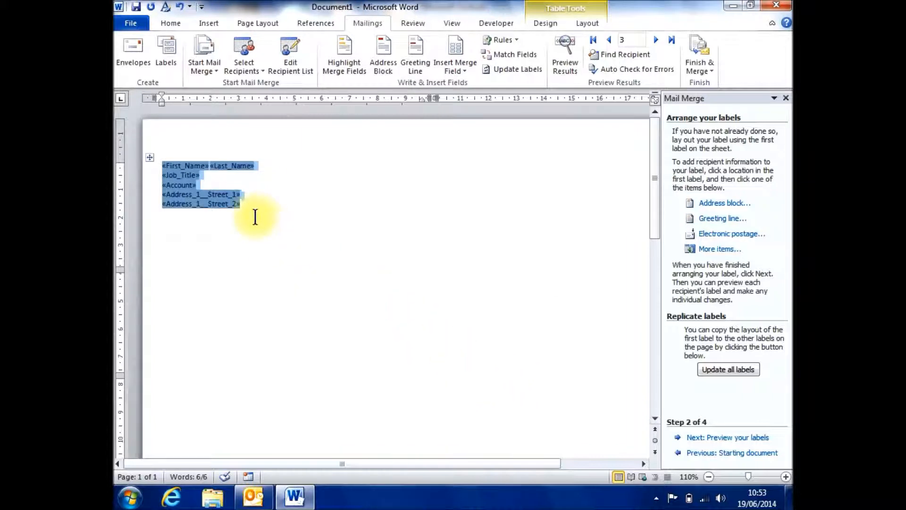
Step: Add the Address_1__Street_3 and Address_1__ZIP_Postal_Code merge fields on separate lines below Address_1__Street_2
click(244, 204)
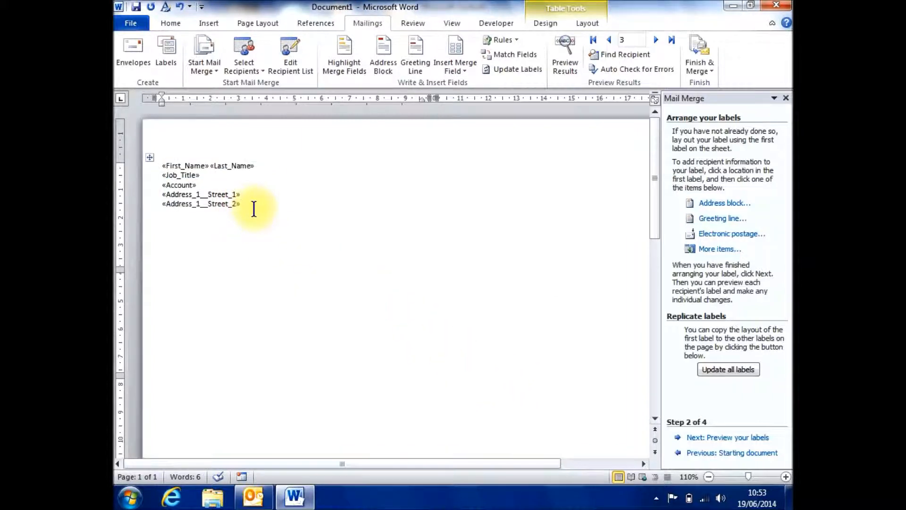
key(Return)
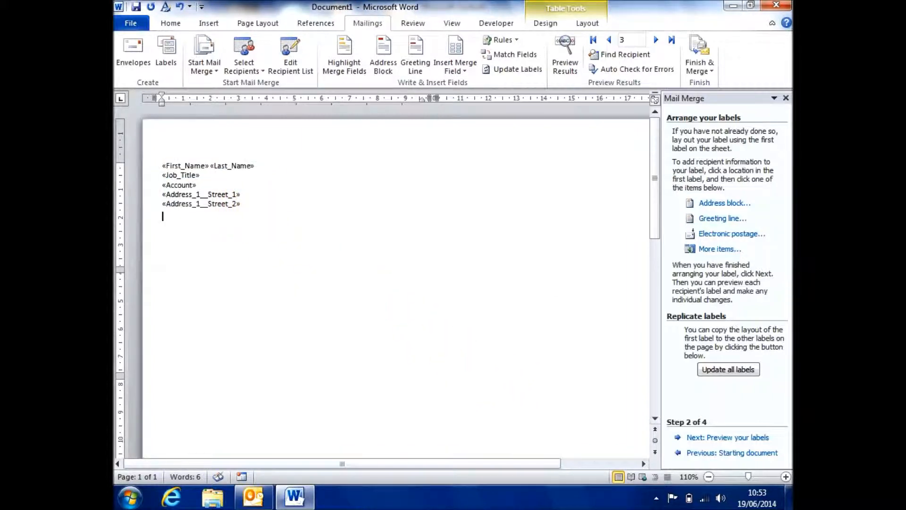
click(455, 69)
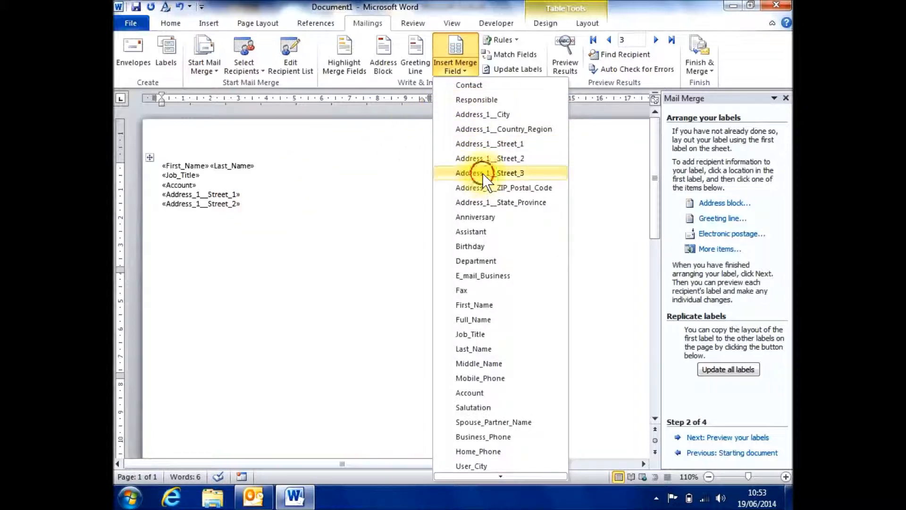
click(482, 174)
key(Return)
click(453, 69)
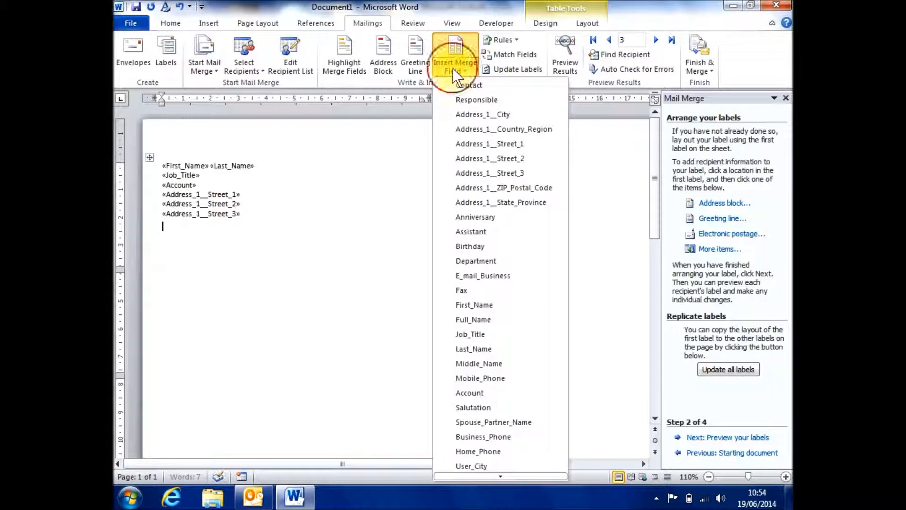
click(466, 187)
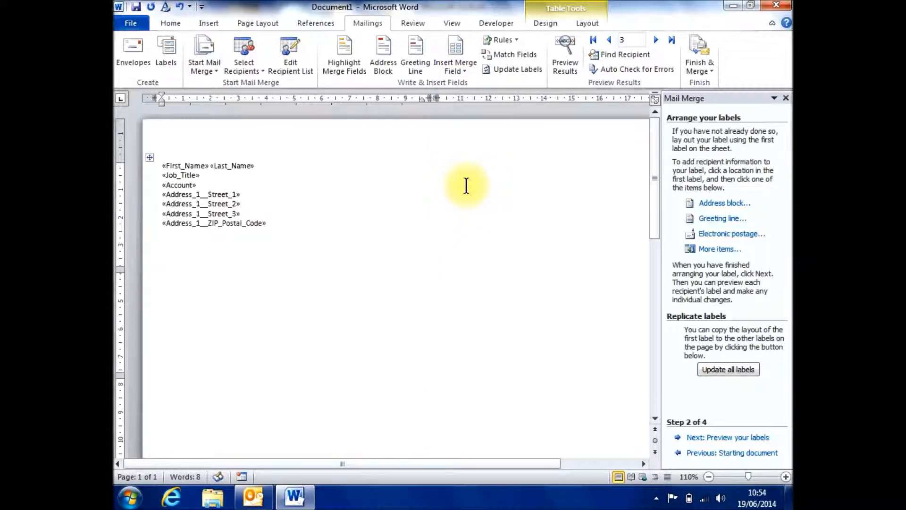
Step: Add the Address_1__State_Province and Address_1__Country_Region merge fields on separate lines below the postal code
key(Return)
click(455, 66)
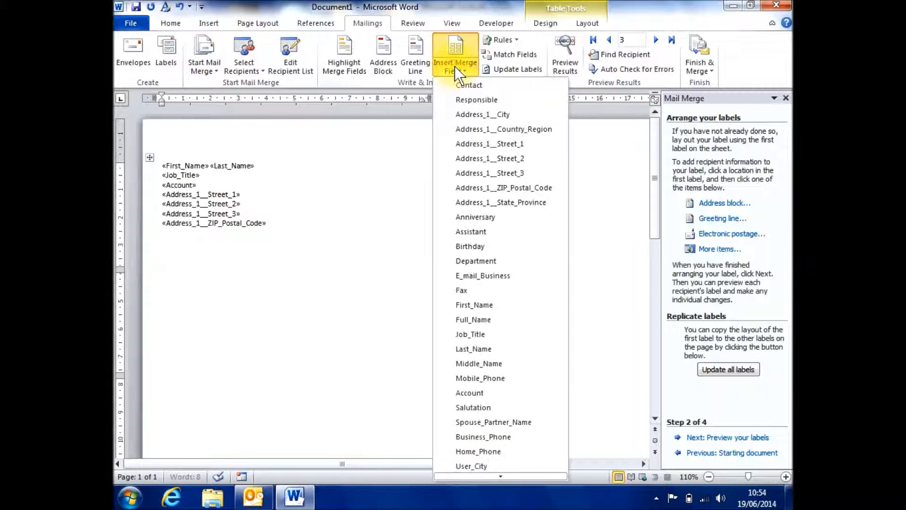
click(465, 202)
key(Return)
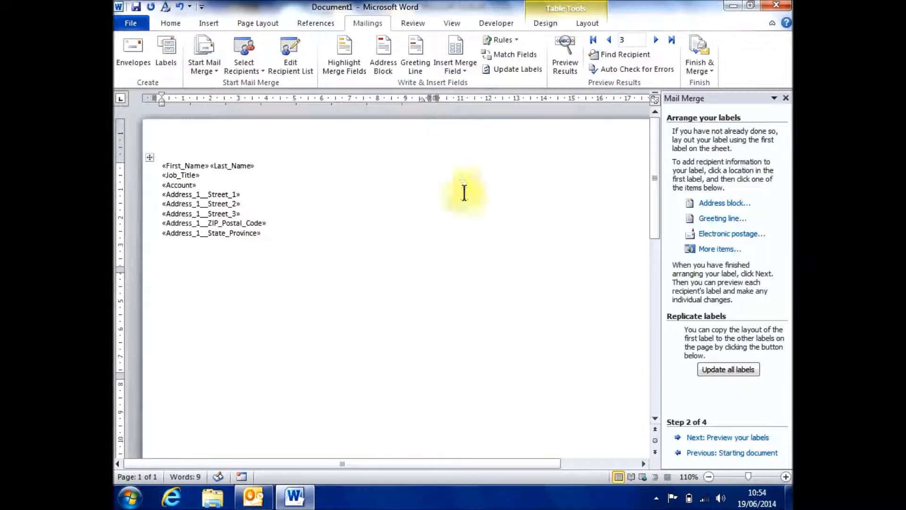
click(457, 71)
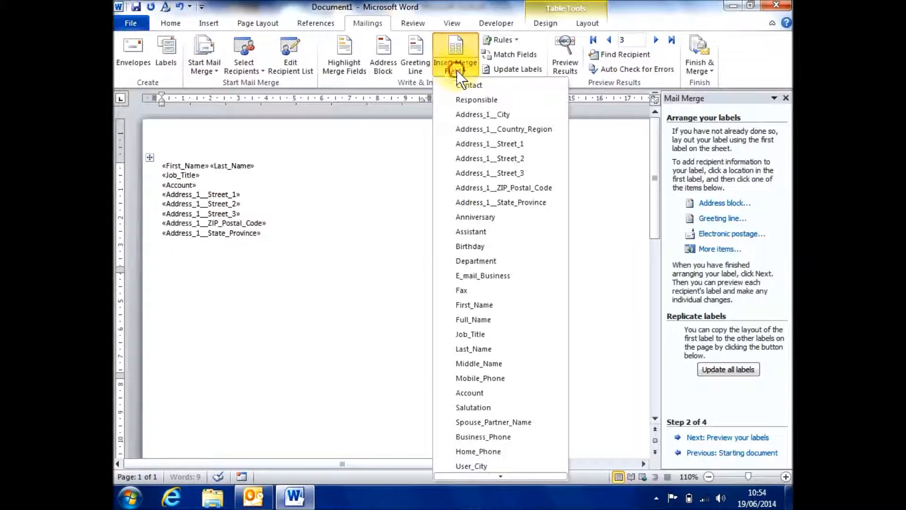
click(465, 128)
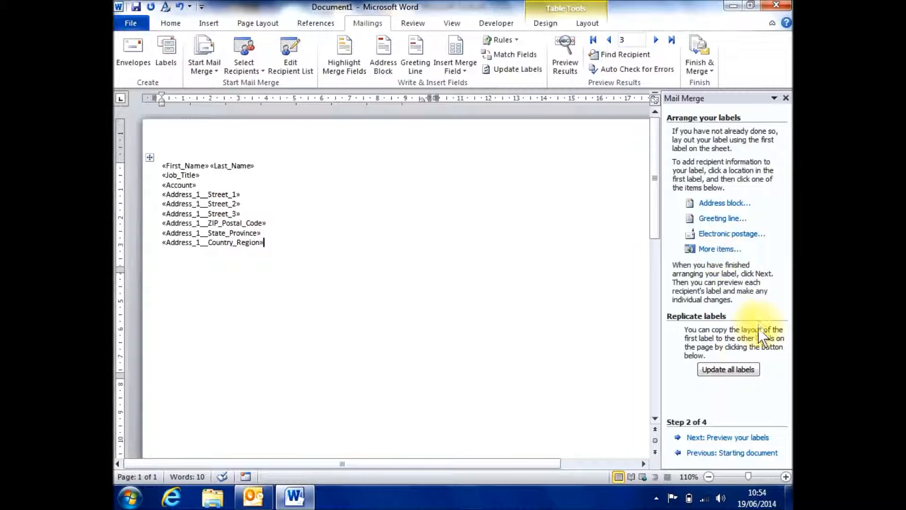
Step: Replicate the first label's layout to all labels and preview the merged labels starting from the first record
click(744, 369)
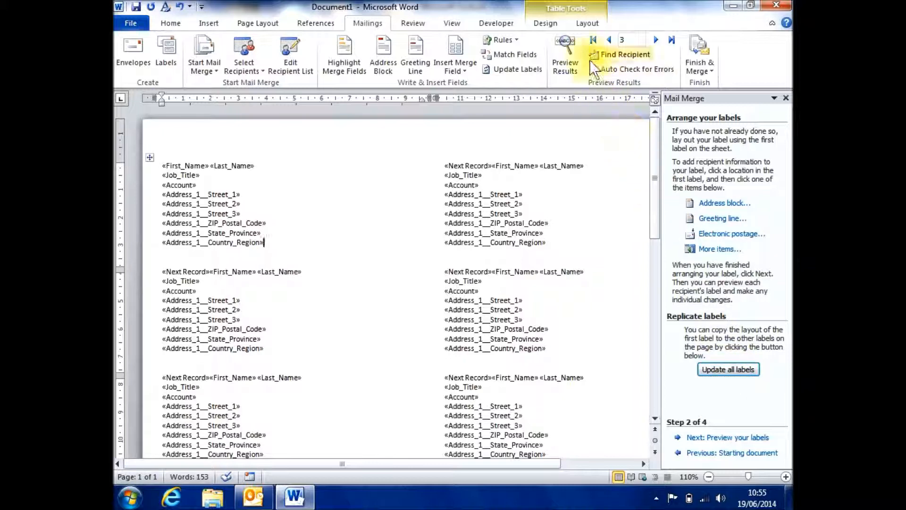
click(590, 40)
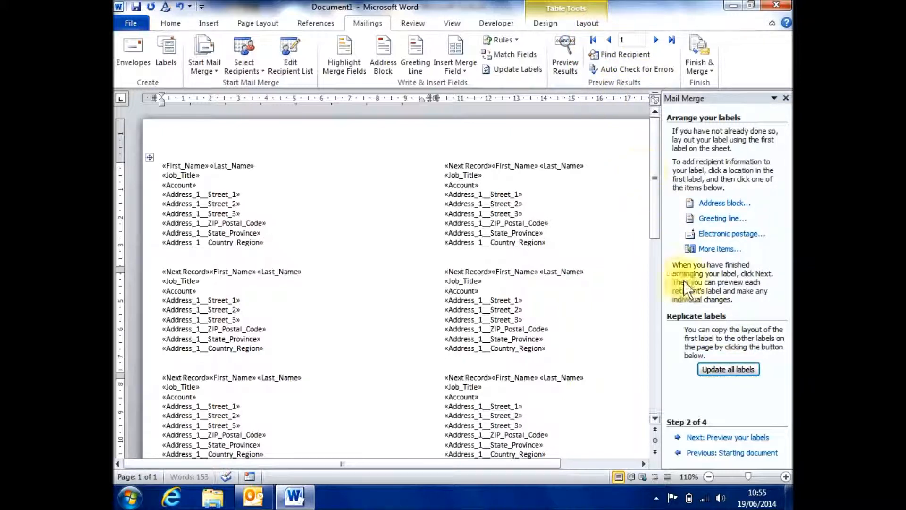
click(716, 439)
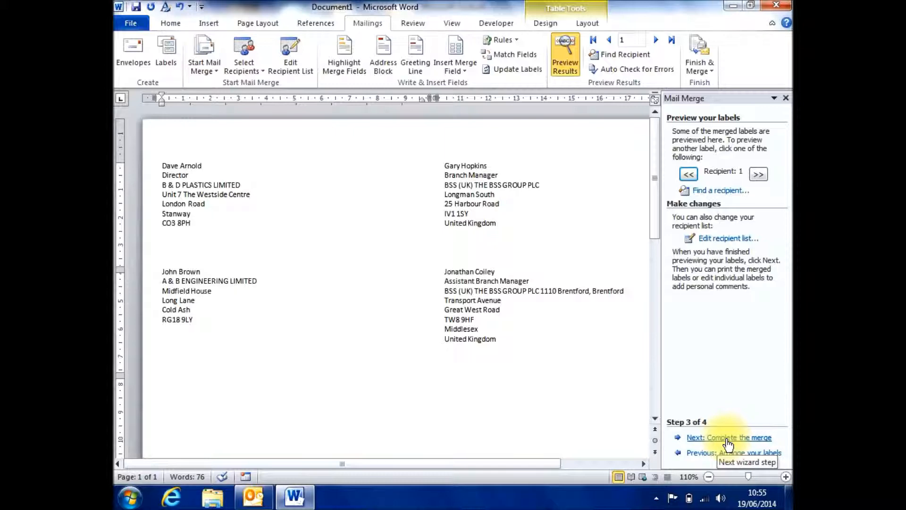
Step: Complete the merge and print all label records on the Adminlsr2 network printer
click(727, 438)
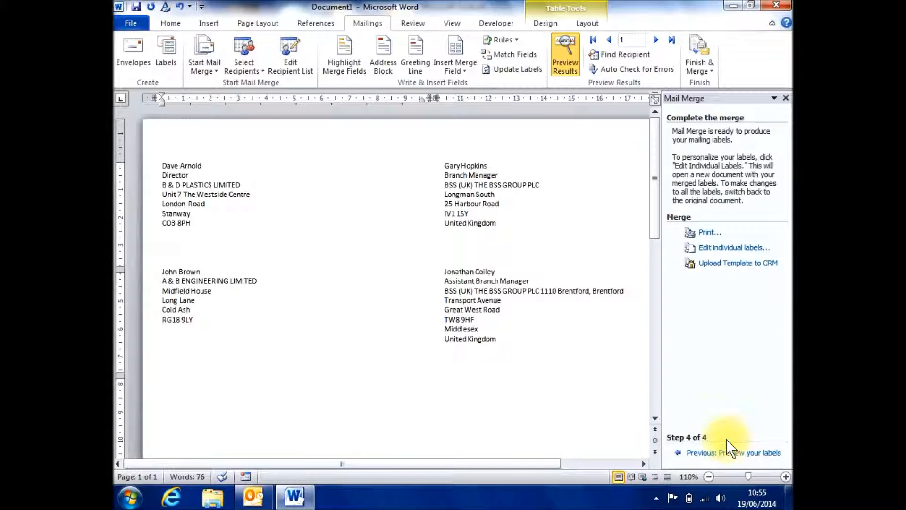
click(704, 232)
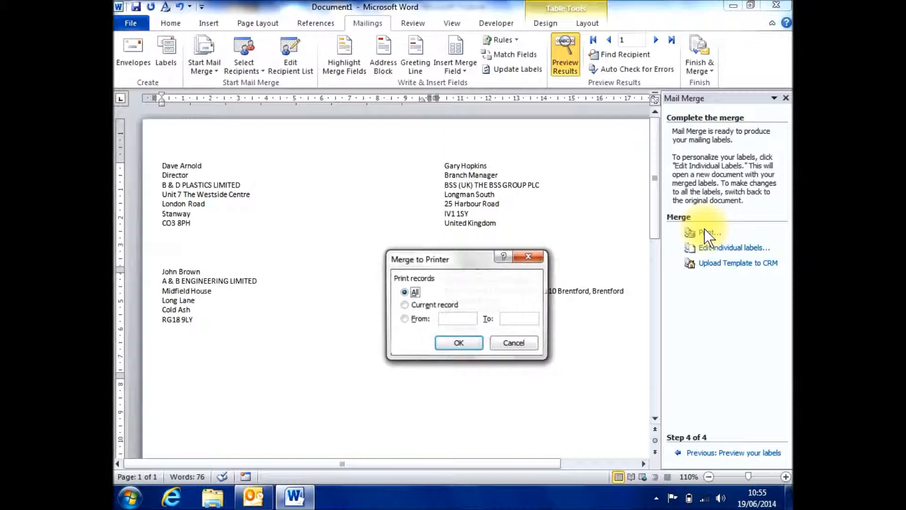
click(461, 343)
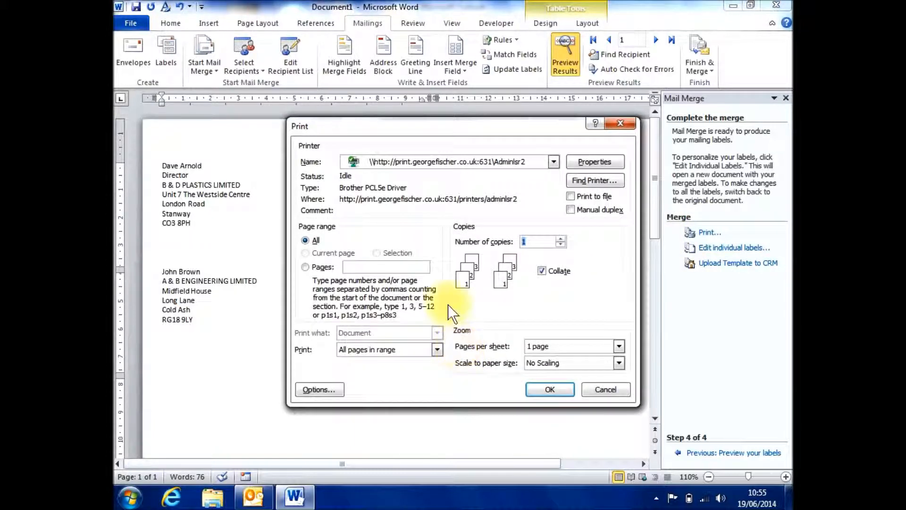
click(553, 162)
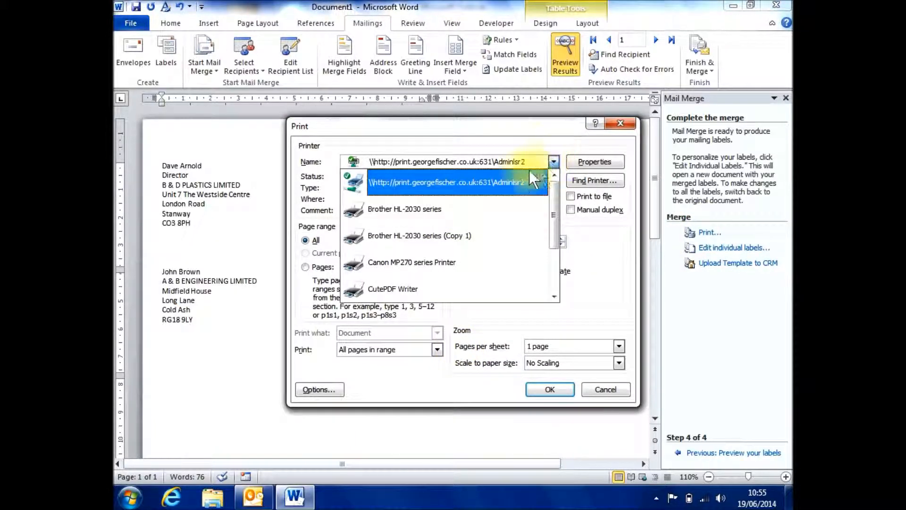
click(508, 181)
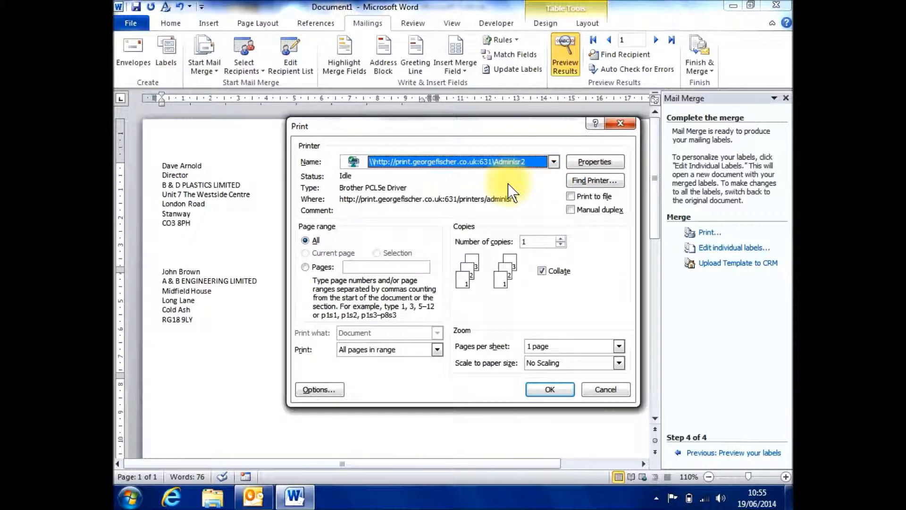
click(546, 388)
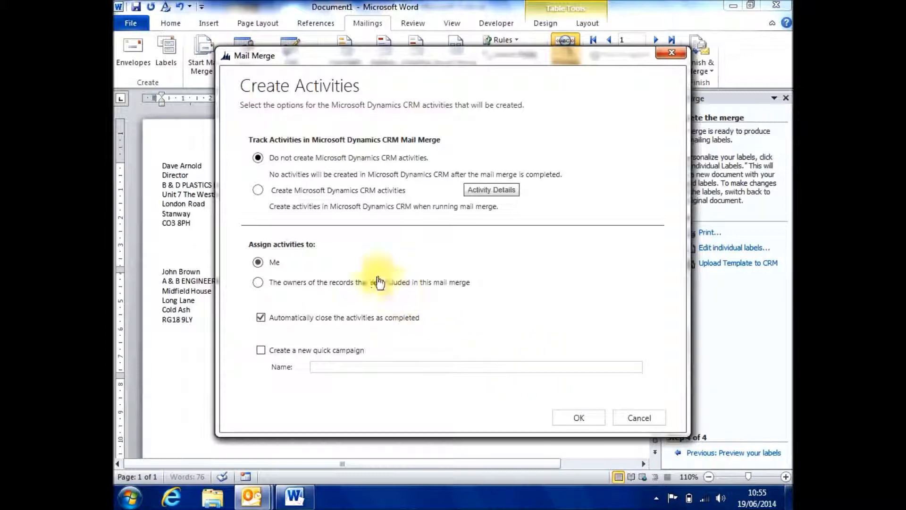
Step: Choose to create Microsoft Dynamics CRM activities and prefix the activity subject with "GF Address Labels - "
click(258, 191)
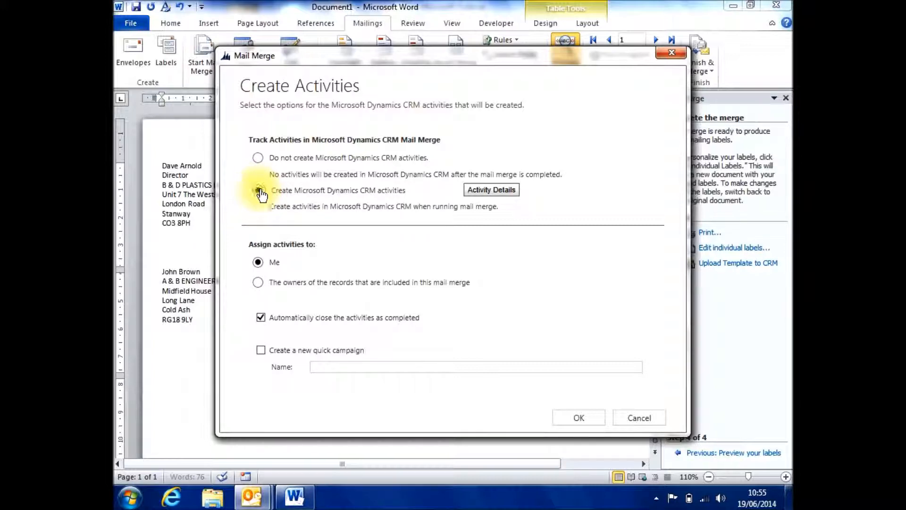
click(482, 191)
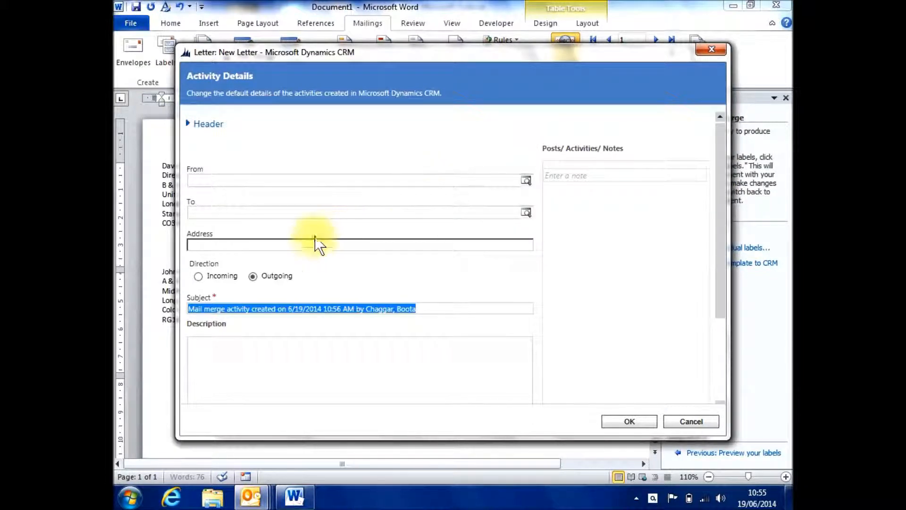
click(189, 310)
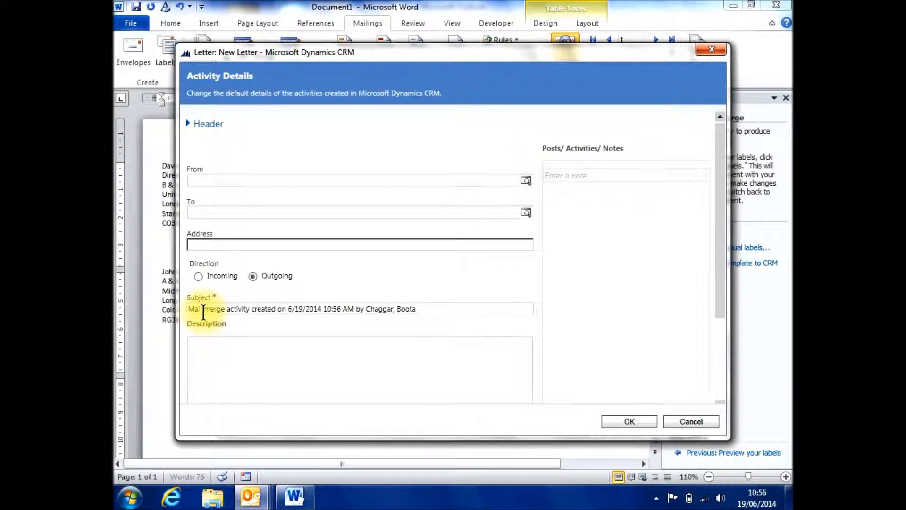
text(GF)
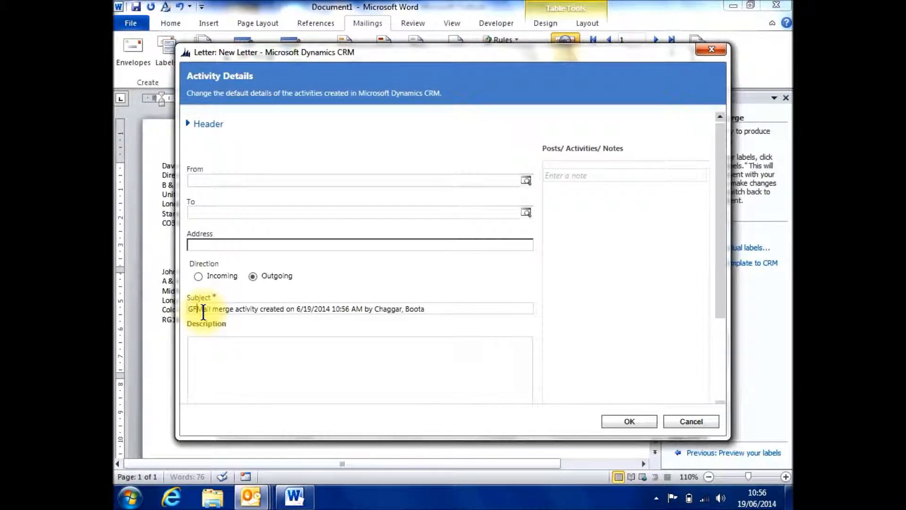
text( A)
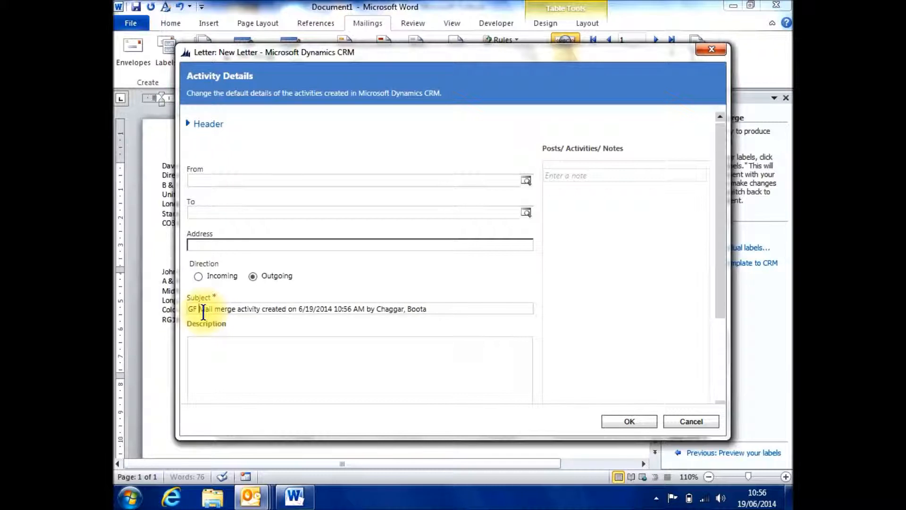
text(st)
text(ress )
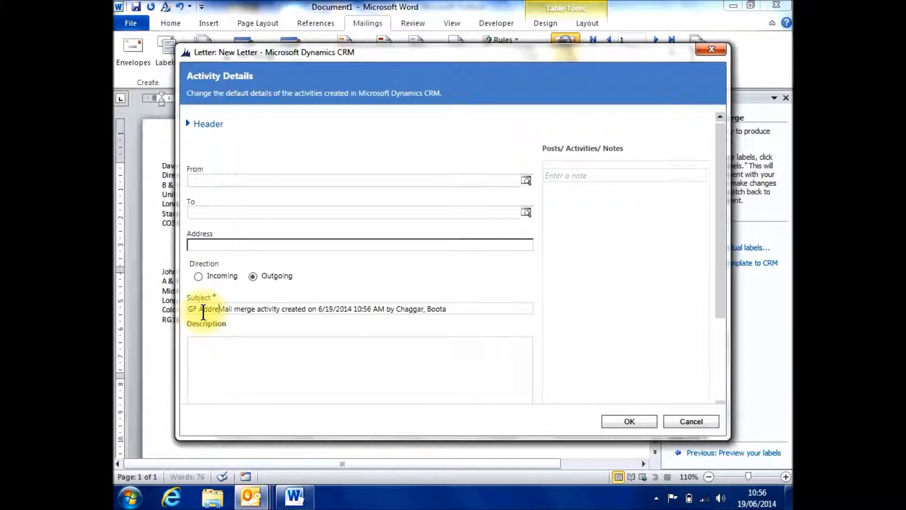
text(Labe)
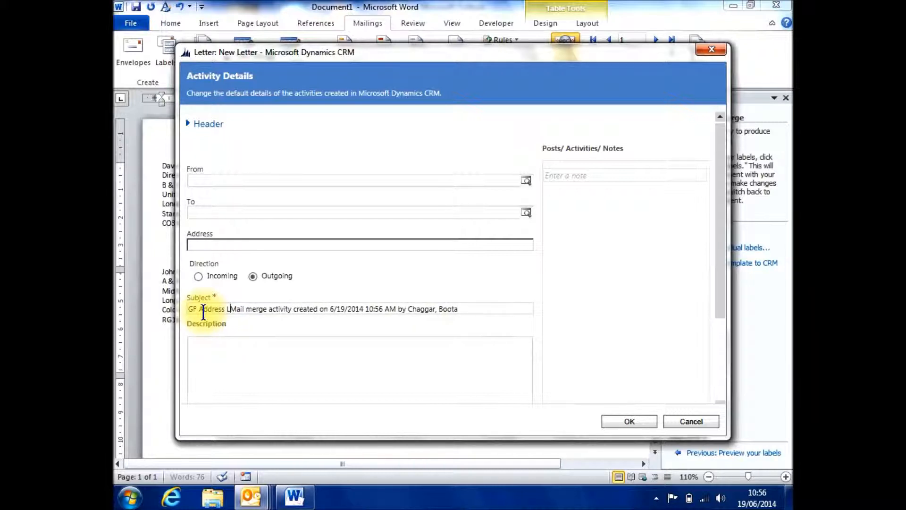
text(ls -)
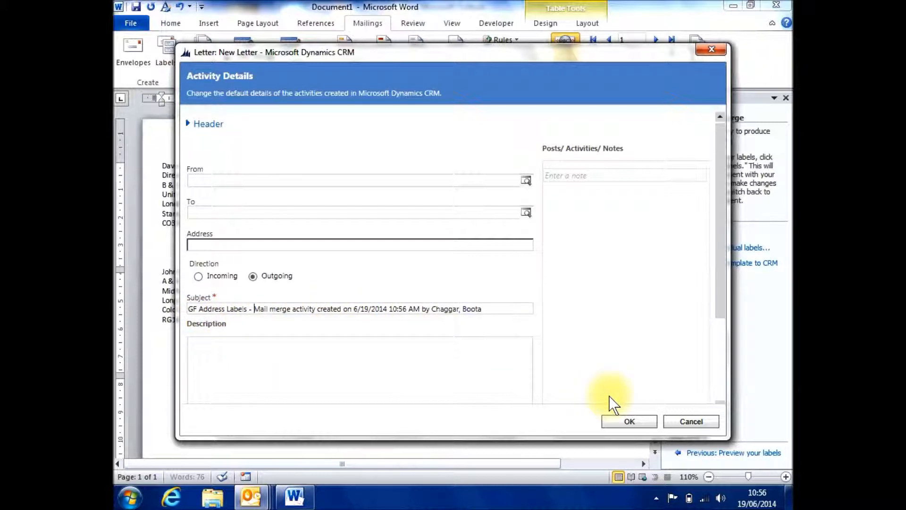
click(632, 421)
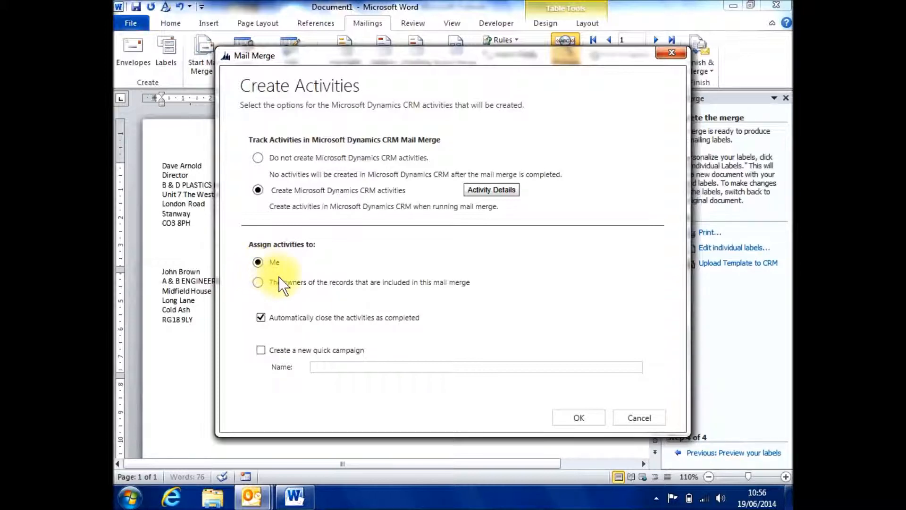
Step: Create the CRM activities assigned to Me and switch back to the label document in Word
click(582, 418)
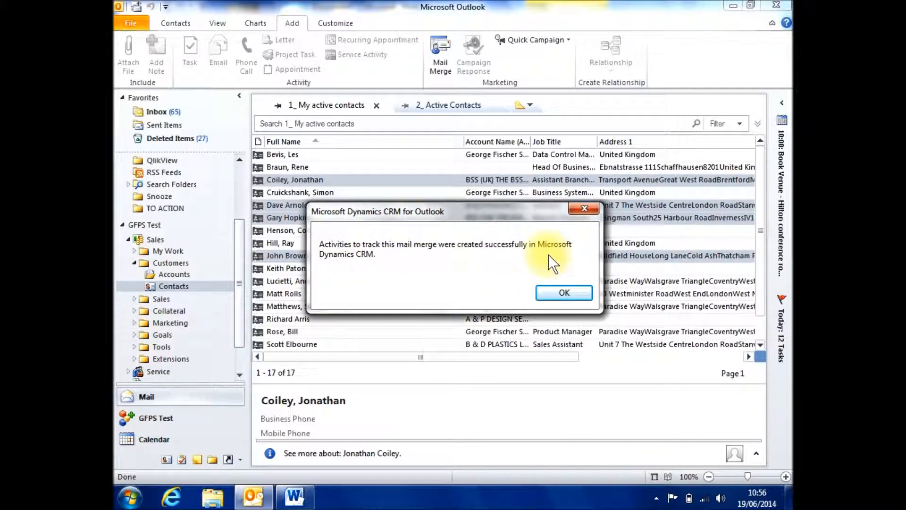
click(556, 293)
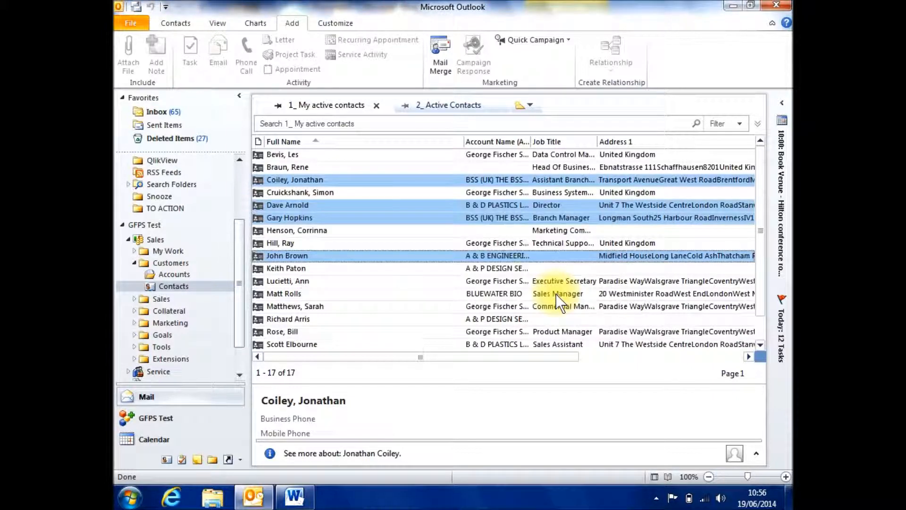
click(294, 495)
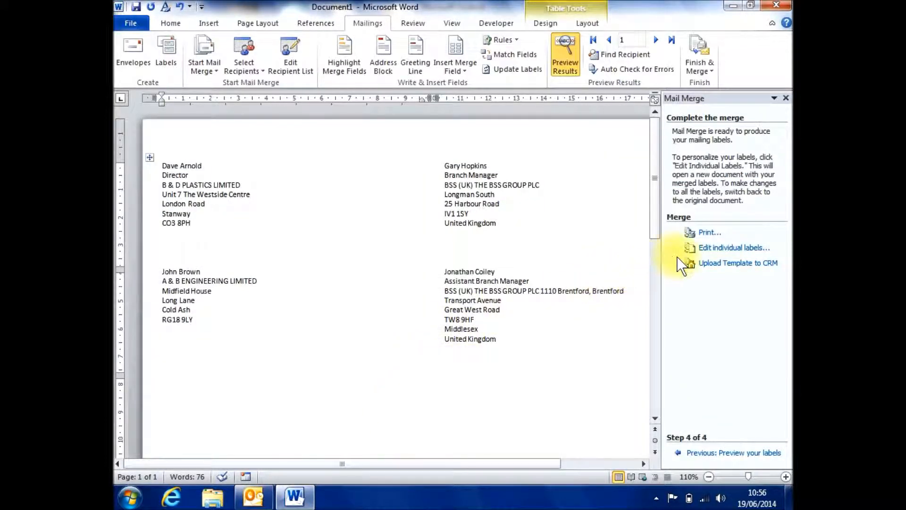
click(718, 249)
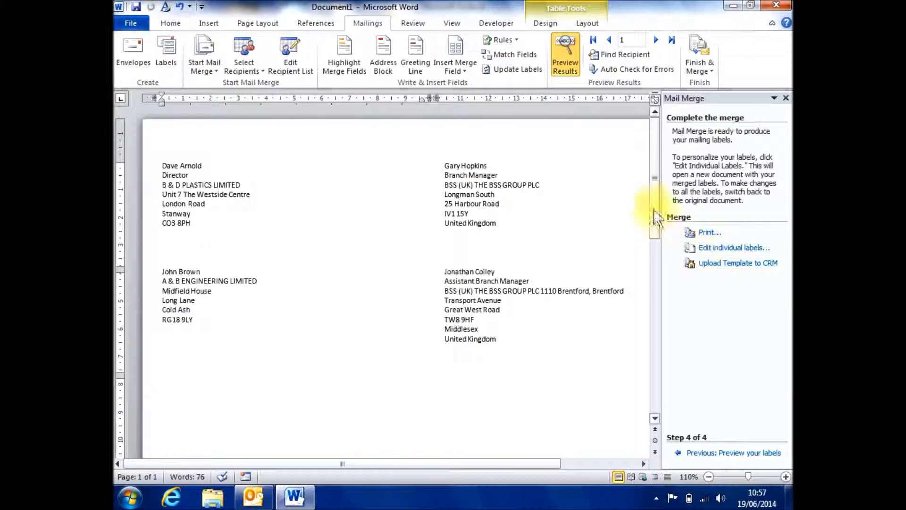
Step: Turn off the results preview and upload the label document to CRM as a new mail merge template
click(561, 69)
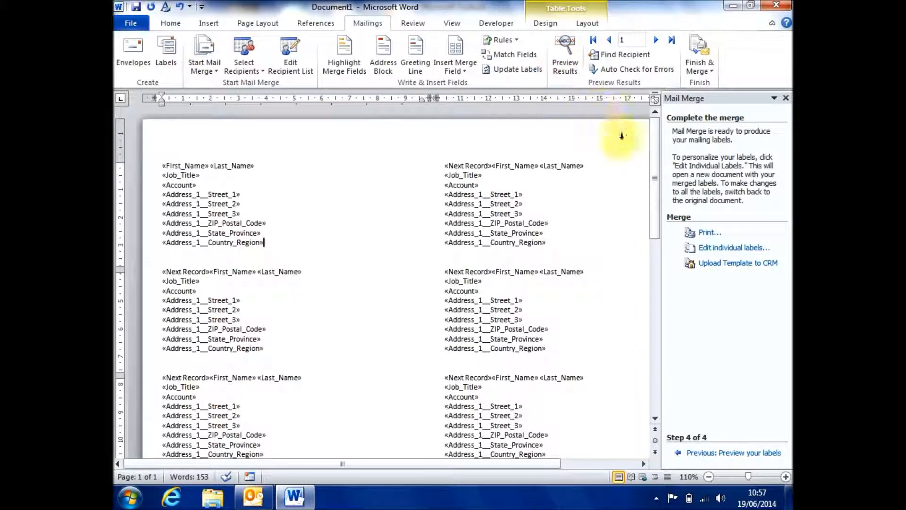
click(721, 265)
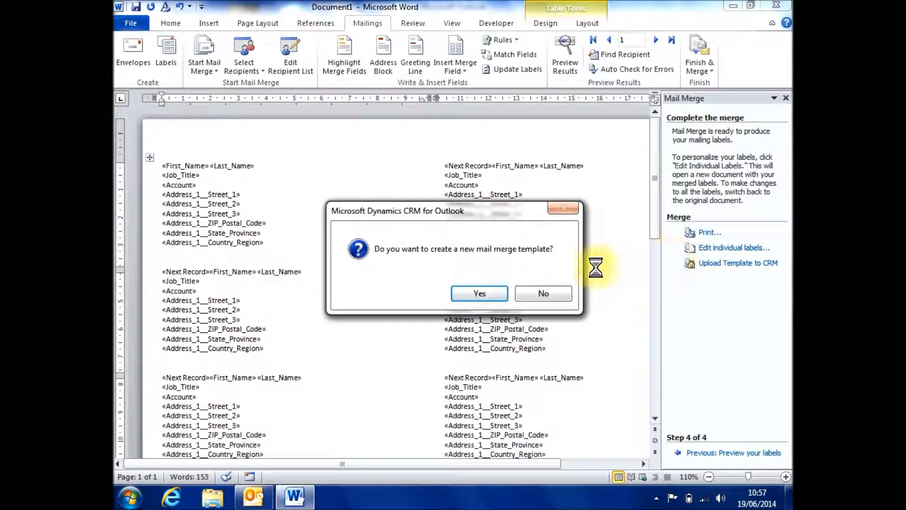
click(465, 293)
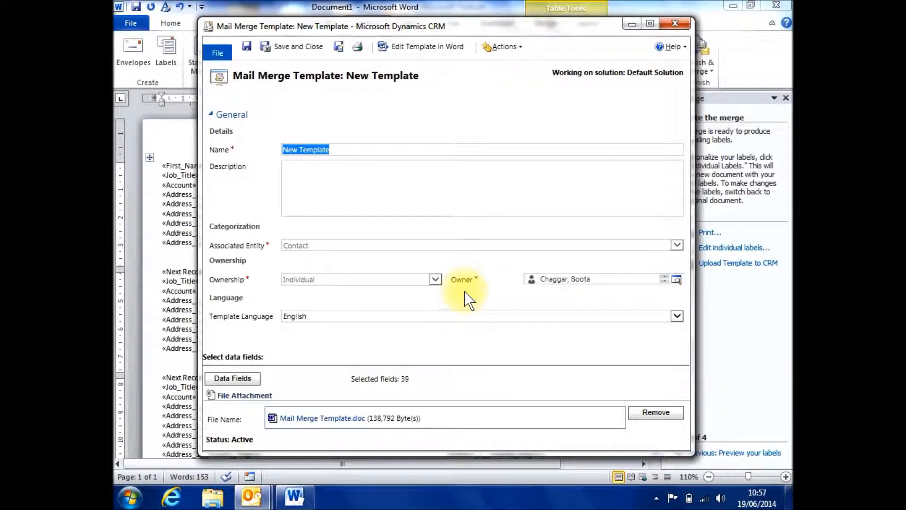
Step: Name the mail merge template "GF Address Labels - Avery L7163" and save it
click(359, 149)
key(BackSpace)
key(BackSpace)
key(BackSpace)
key(BackSpace)
key(BackSpace)
key(BackSpace)
key(BackSpace)
key(BackSpace)
key(BackSpace)
key(BackSpace)
key(BackSpace)
key(BackSpace)
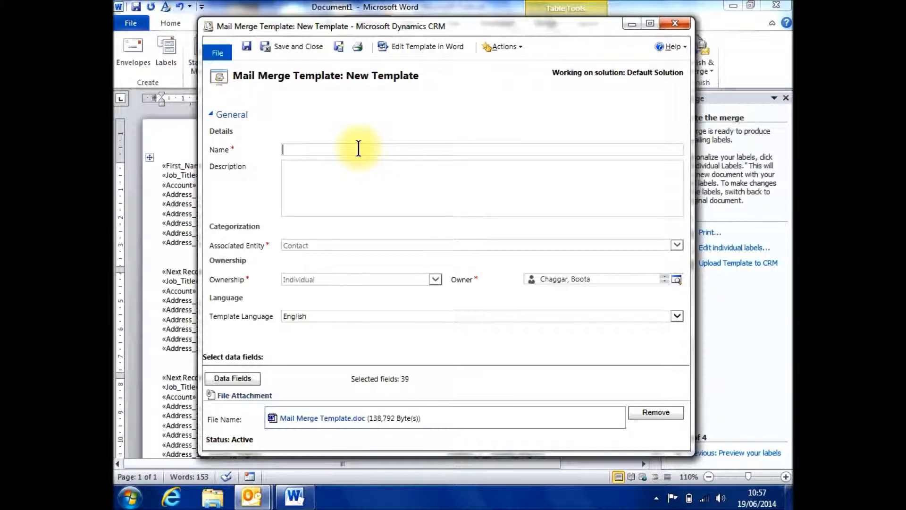
text(GF Address Labels - Avery L7163)
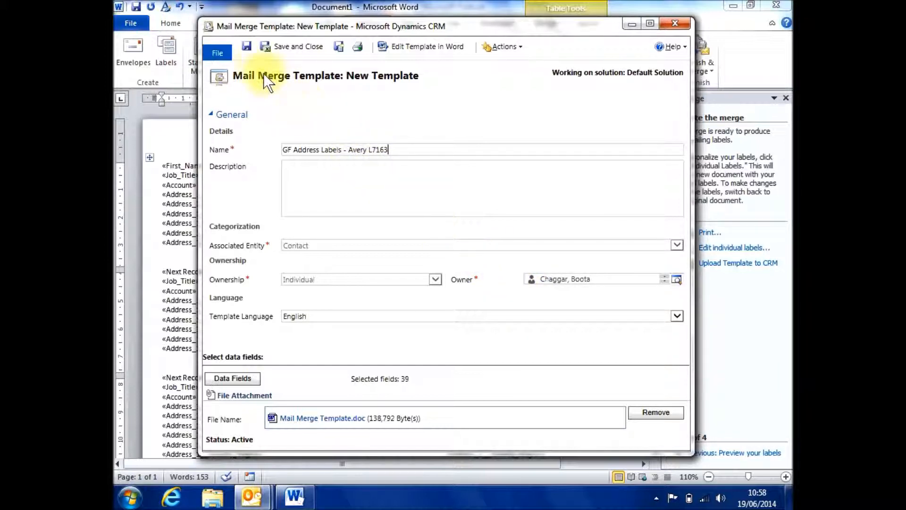
click(246, 48)
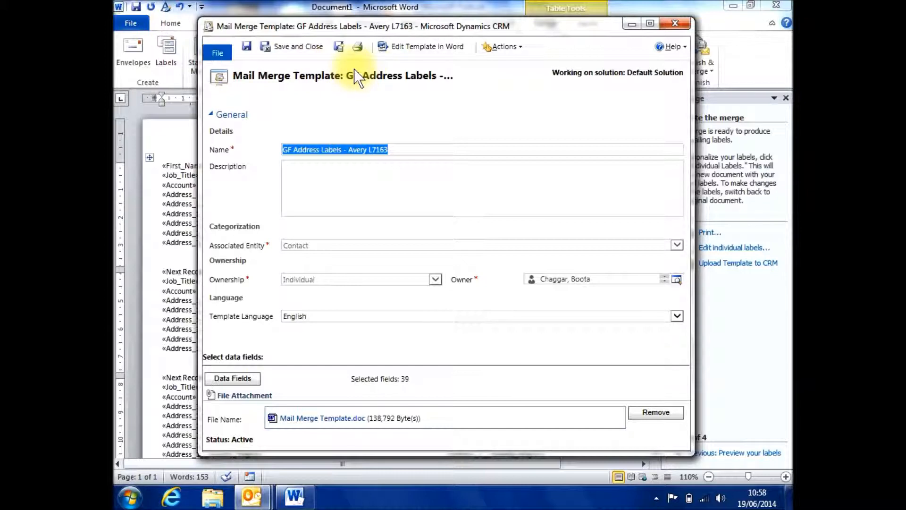
Step: Make the mail merge template available to the organization, then save and close it
click(519, 45)
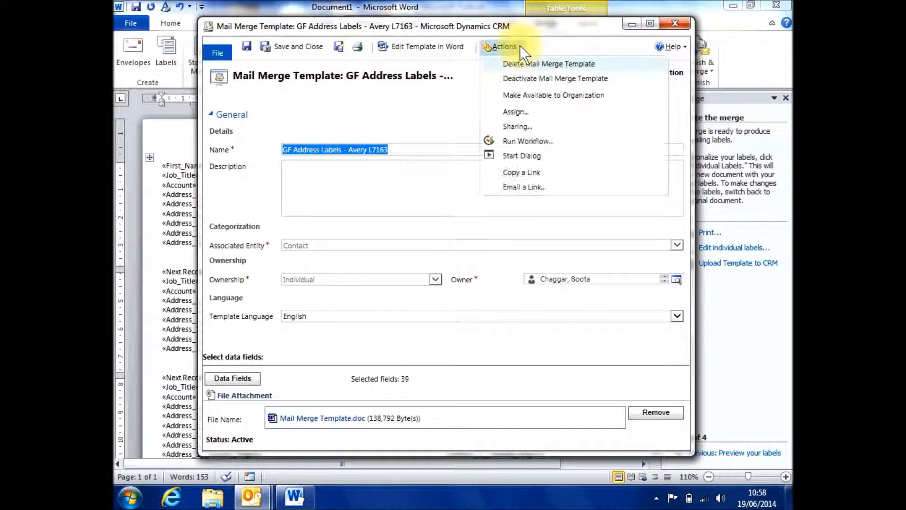
click(514, 97)
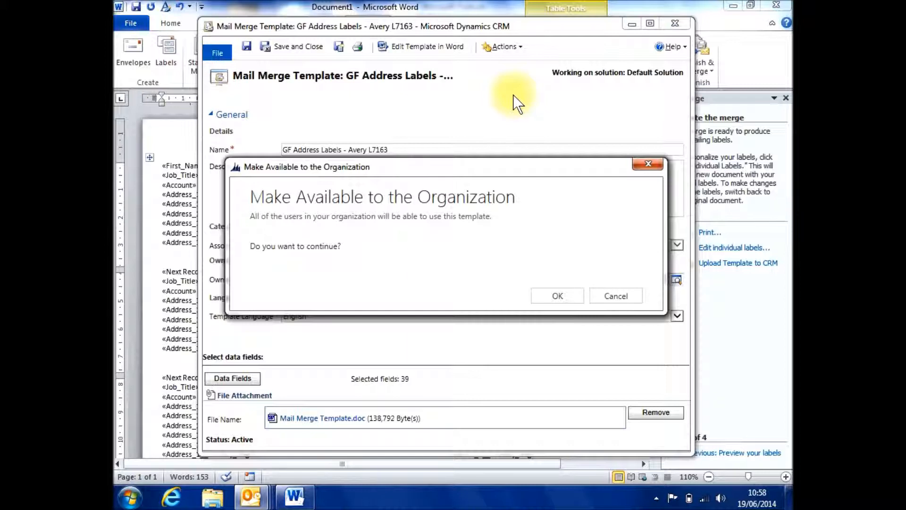
click(555, 296)
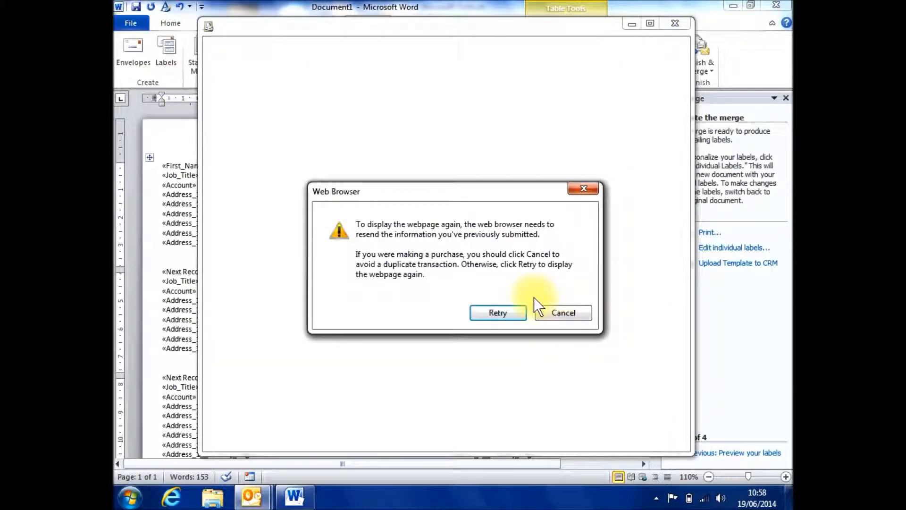
click(485, 319)
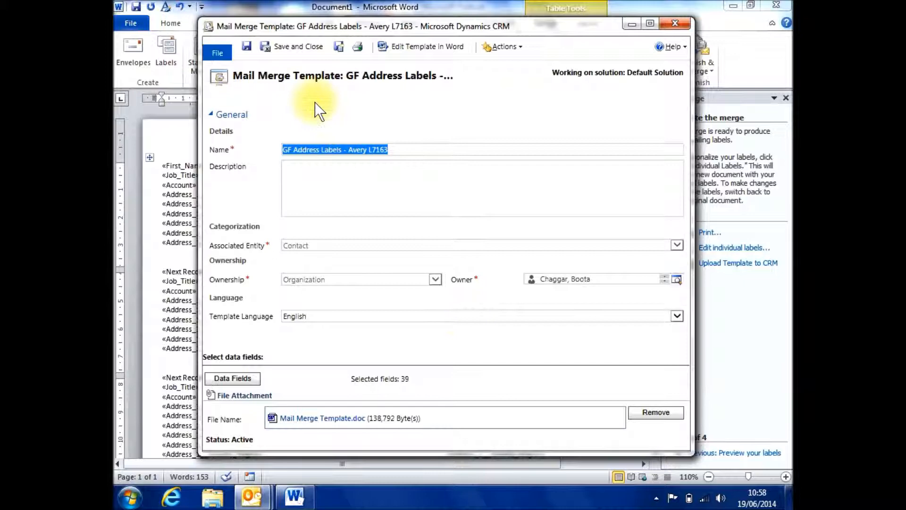
click(287, 46)
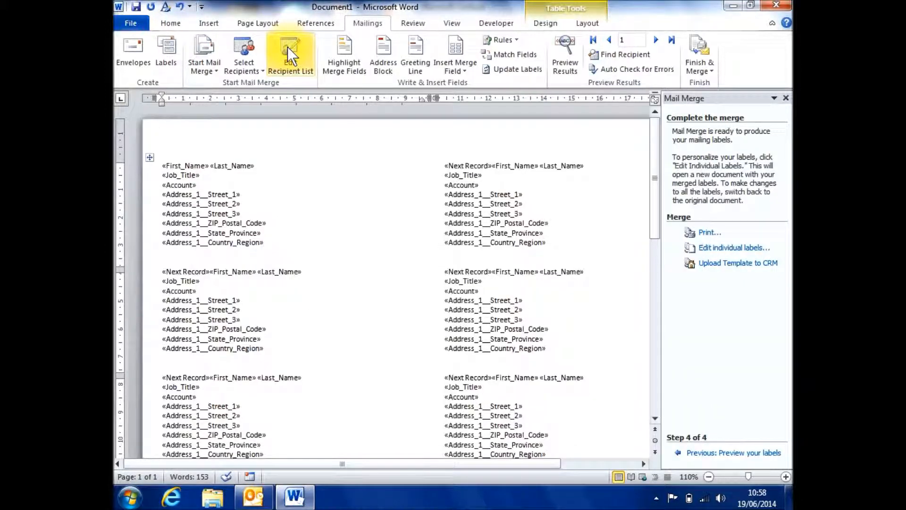
Step: Stop the current CRM mail merge and close the Word label document without saving
double_click(118, 7)
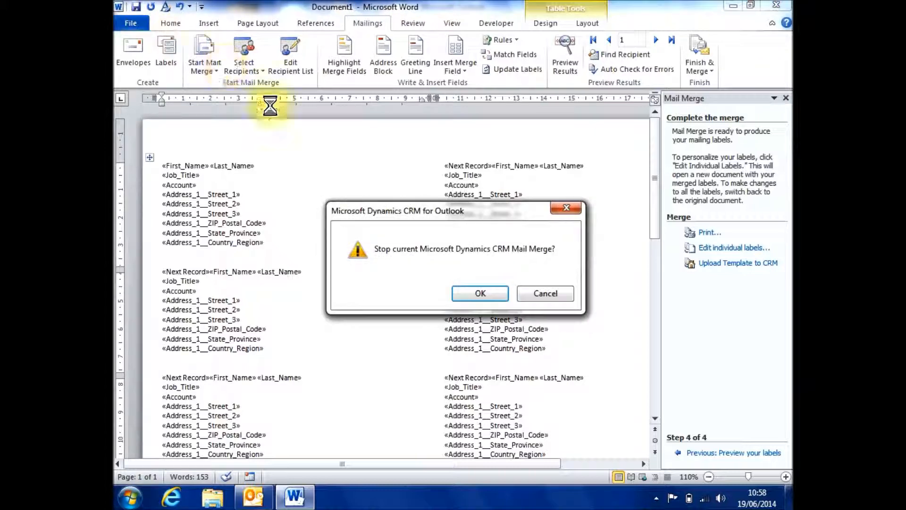
click(474, 292)
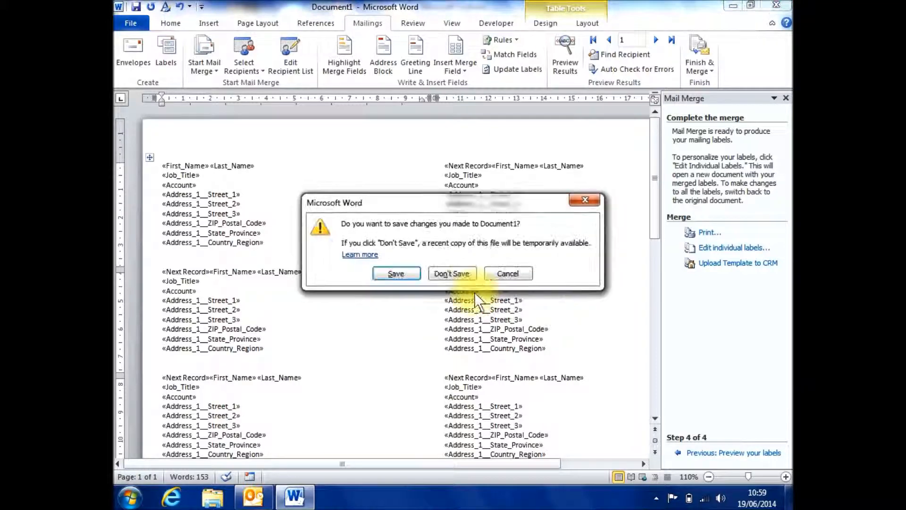
click(454, 273)
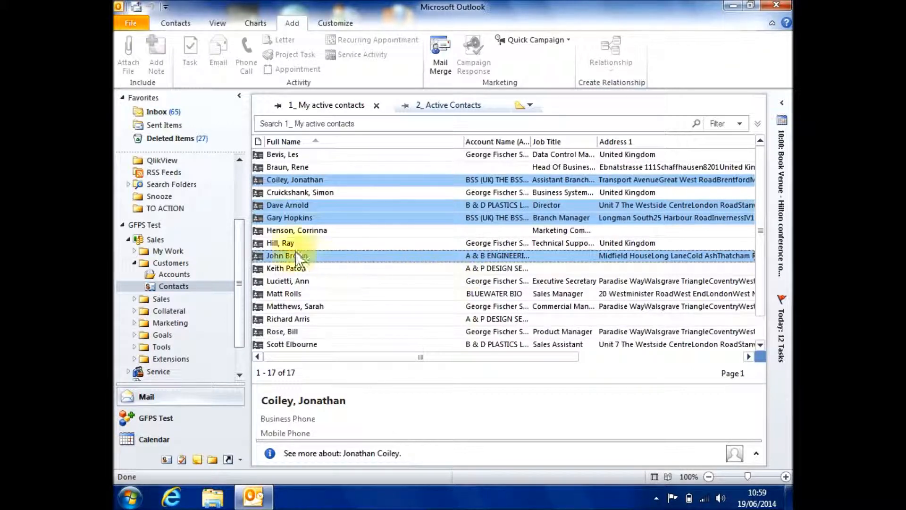
Step: Open the GFPS Test area overview in Outlook
click(148, 225)
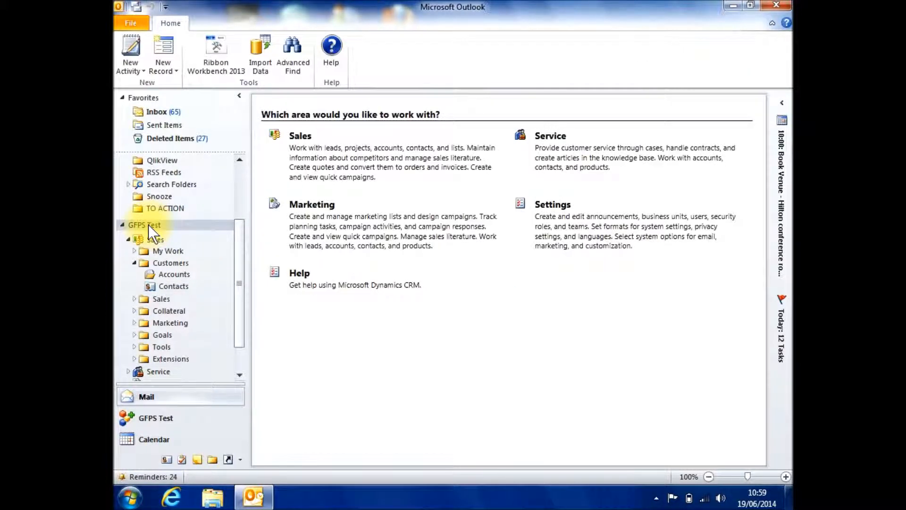